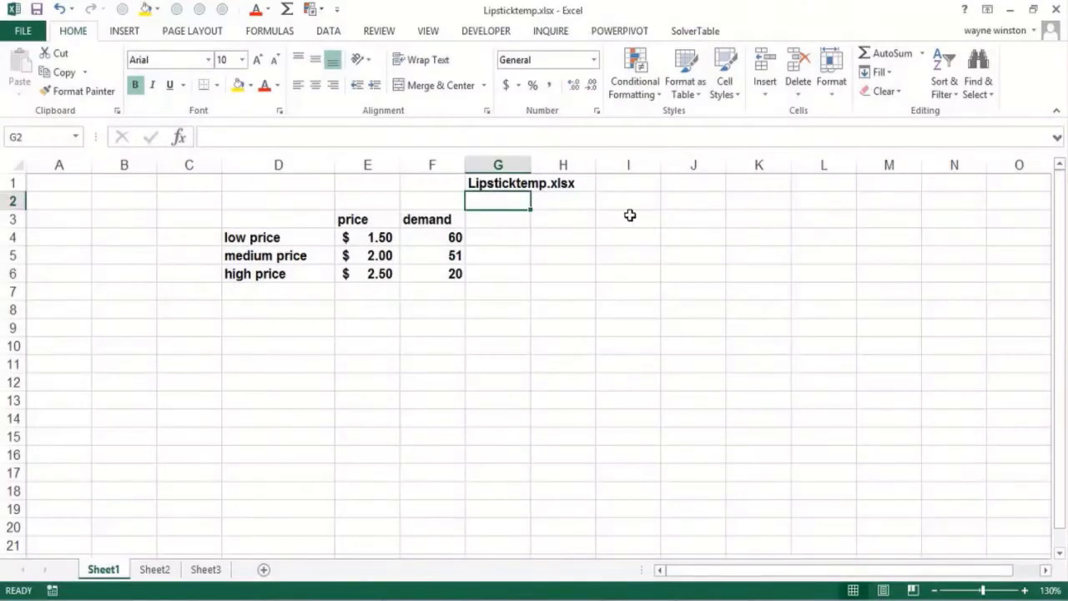
- Enter the heading 'Power Pricing' in I3, with the author's first and last names in I4 and I5
left_click(630, 216)
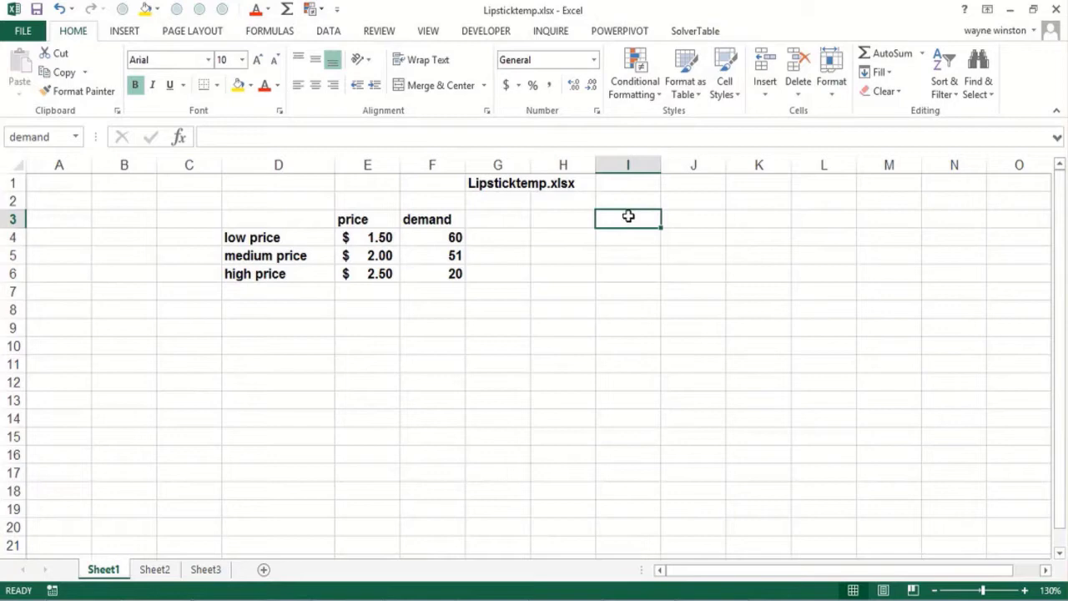
type("Po")
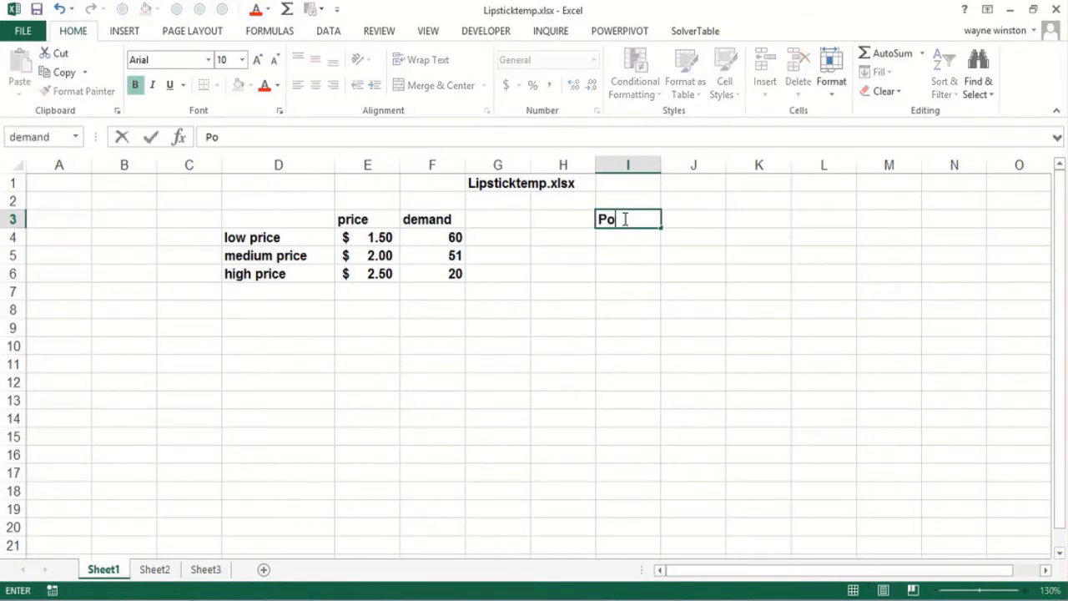
type("wer Prc")
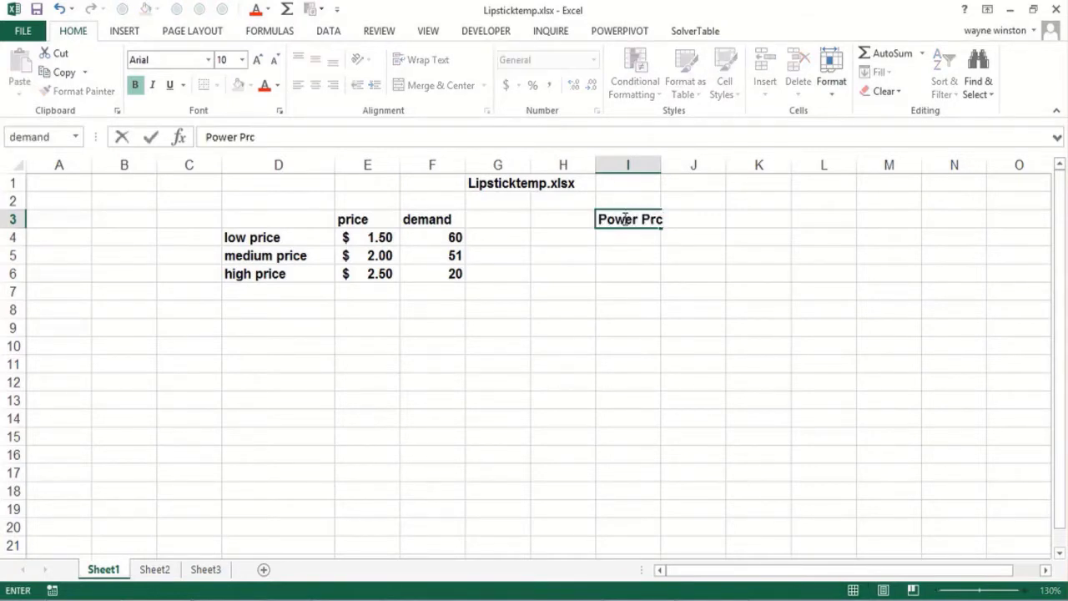
key("BackSpace")
type("icing")
key("Return")
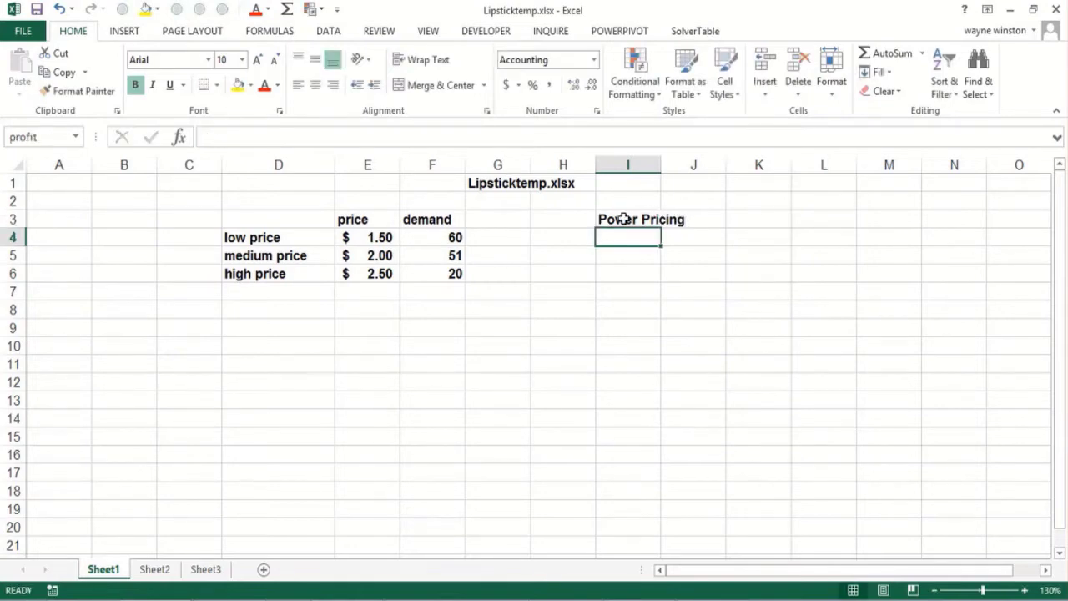
type("Robert")
left_click(625, 219)
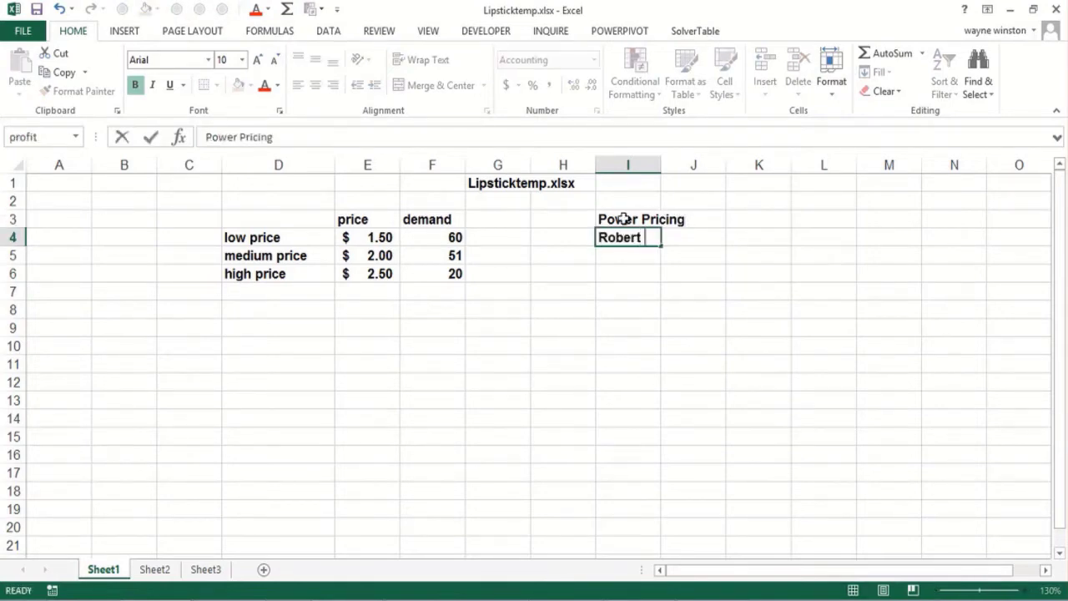
type("Dol")
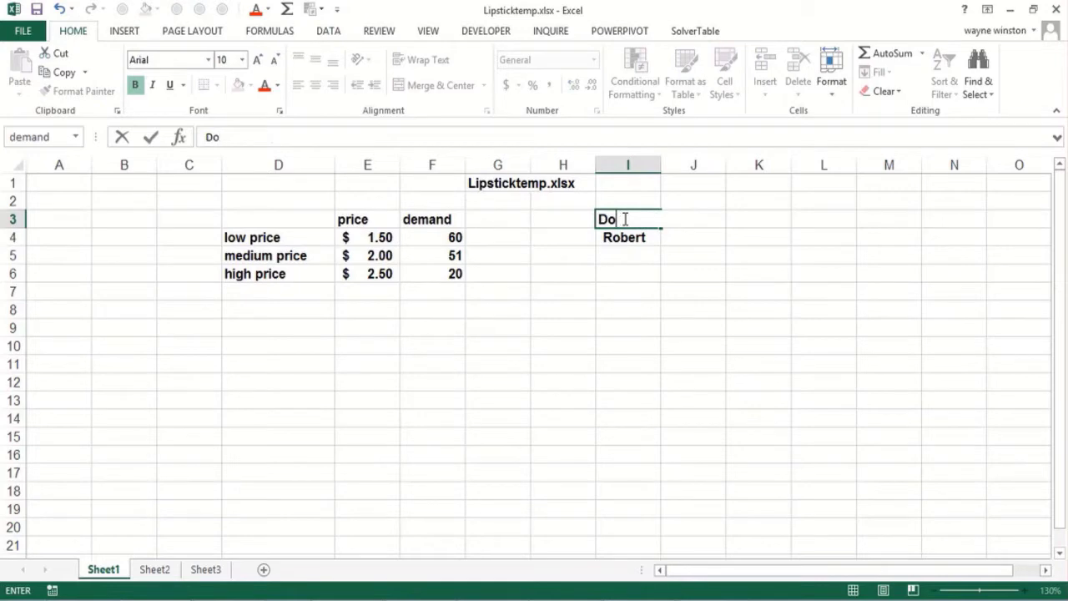
key("BackSpace")
key("BackSpace")
type("Power Pricing")
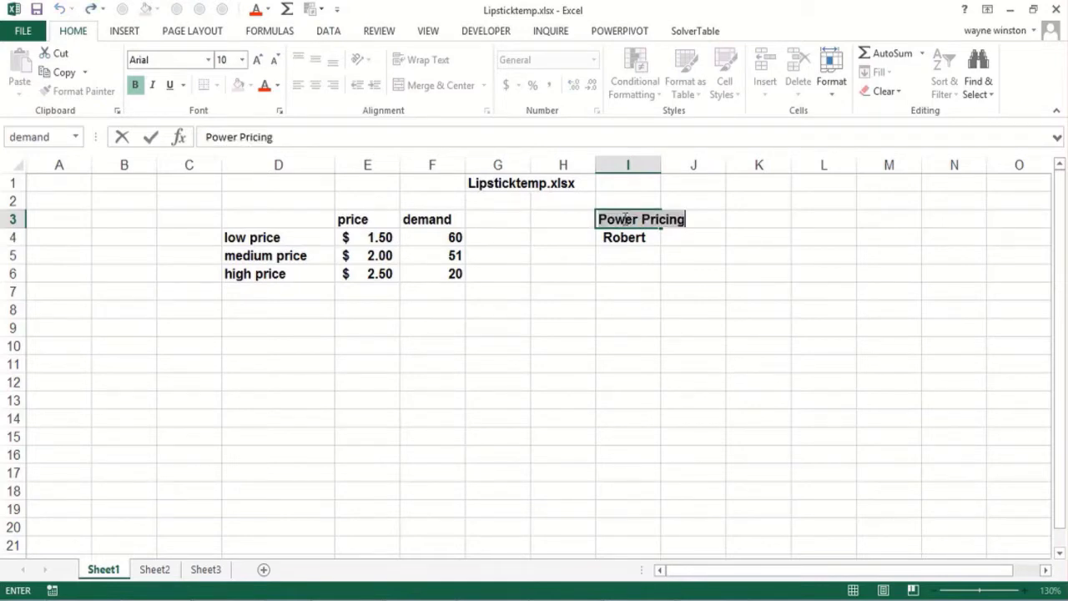
key("Return")
key("Return")
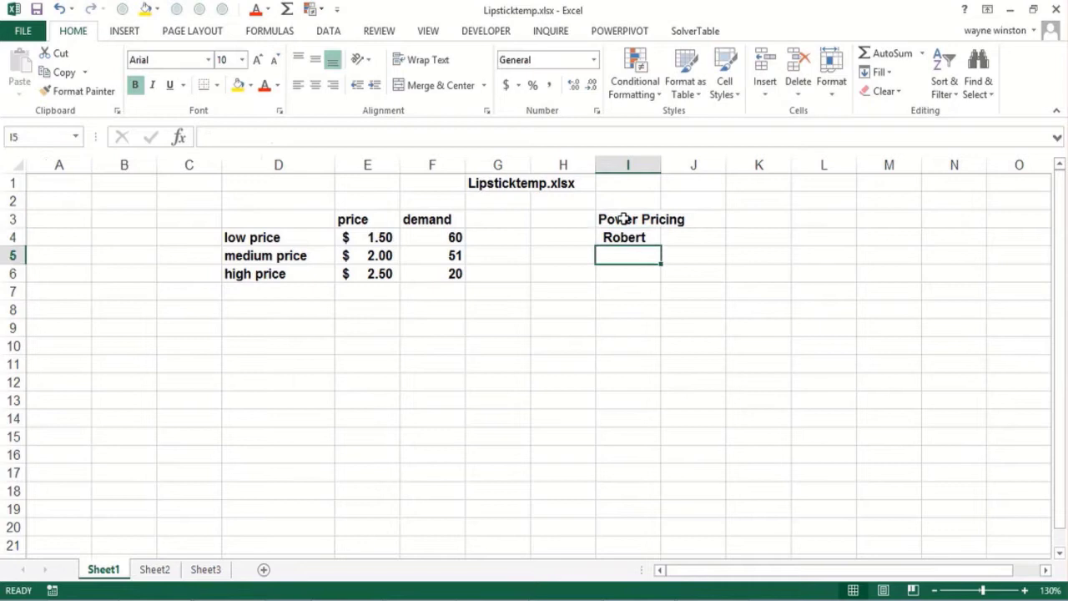
type("Dolan")
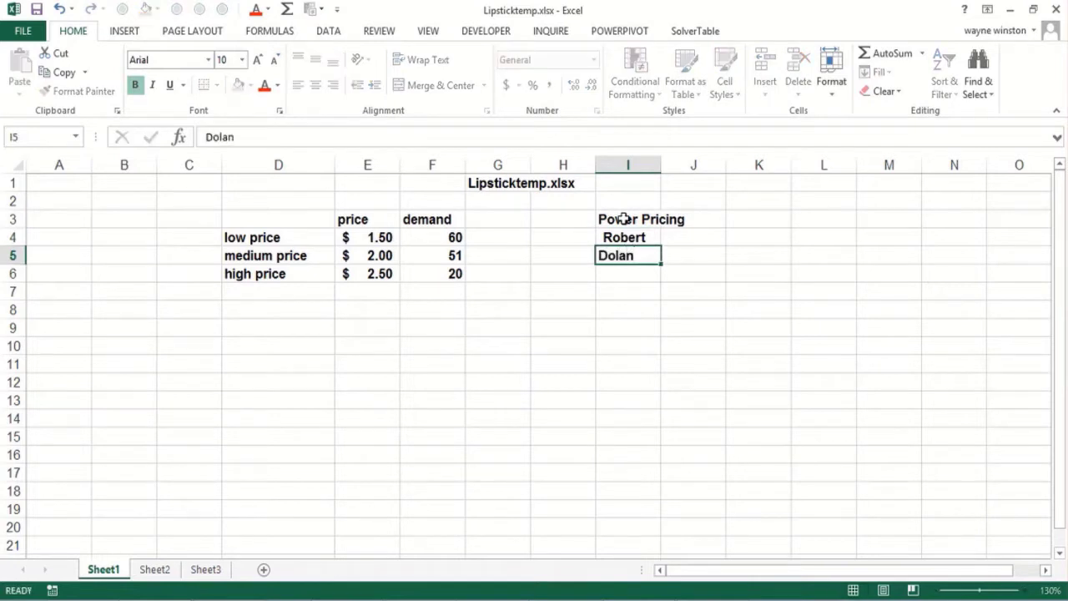
key("Return")
- Title the price and demand table 'Chapstick' in cell D1
left_click_drag(554, 298, 559, 322)
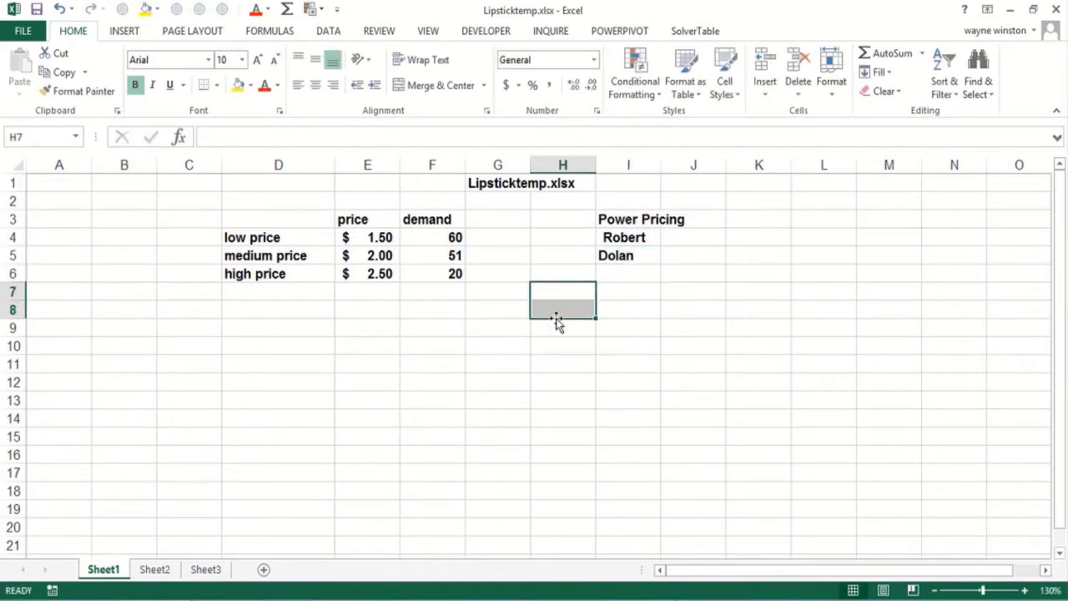
left_click(557, 313)
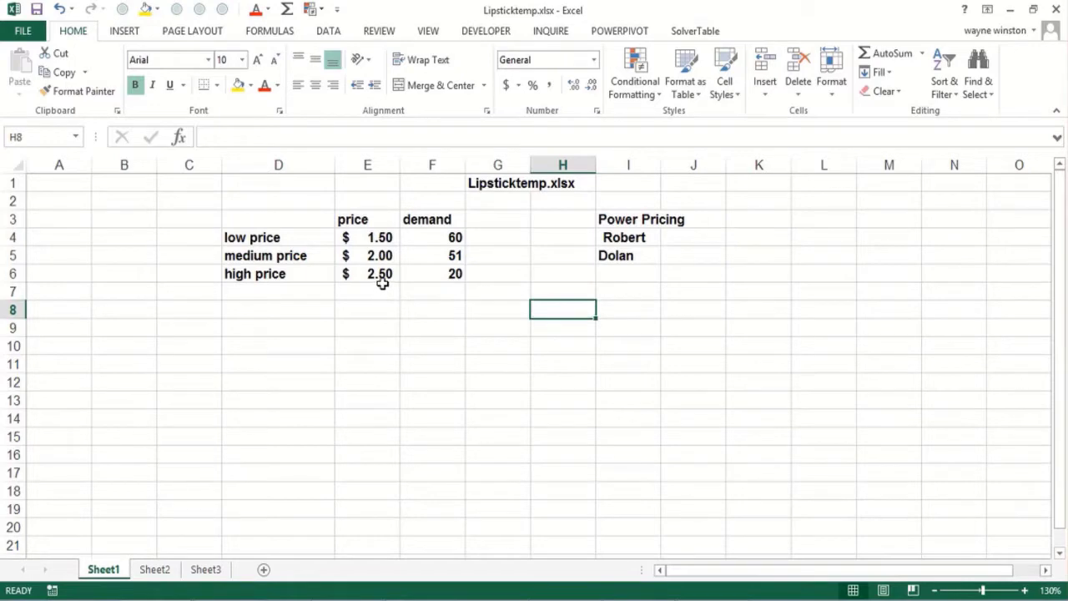
left_click_drag(284, 198, 278, 187)
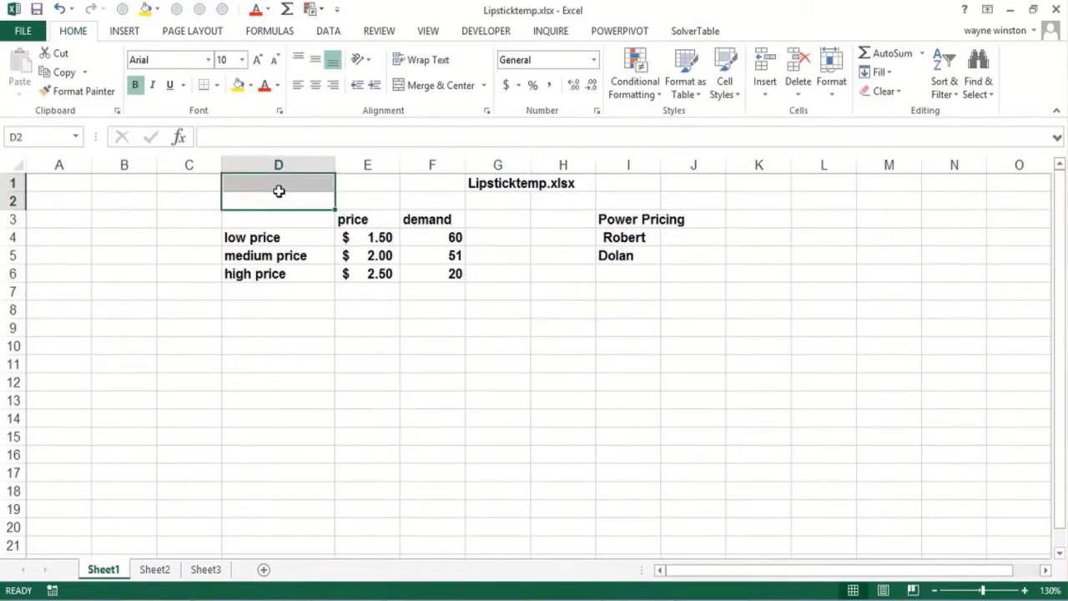
left_click(273, 181)
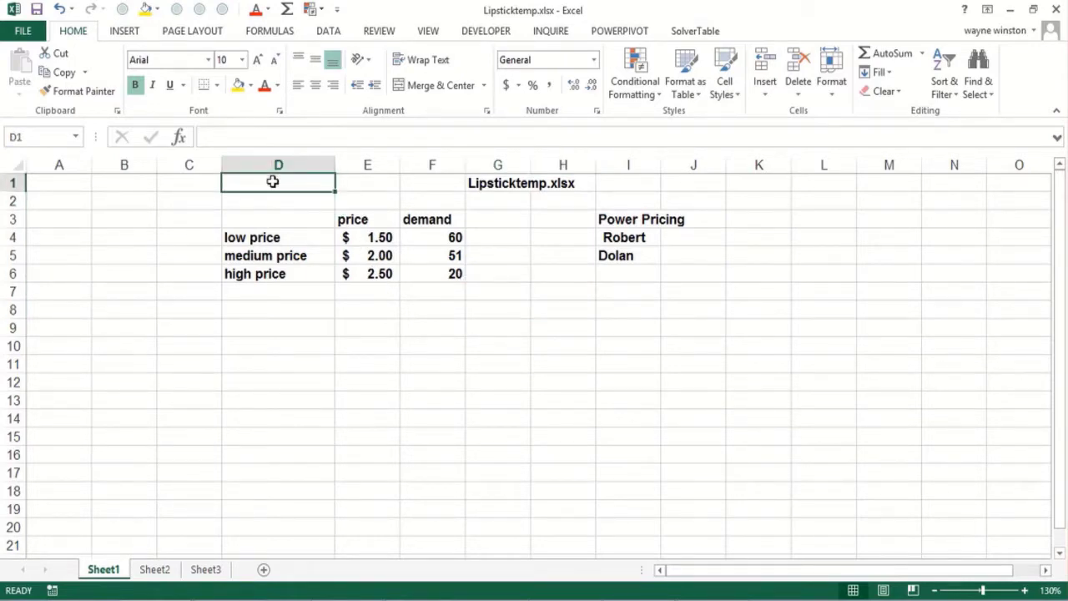
type("Chaps")
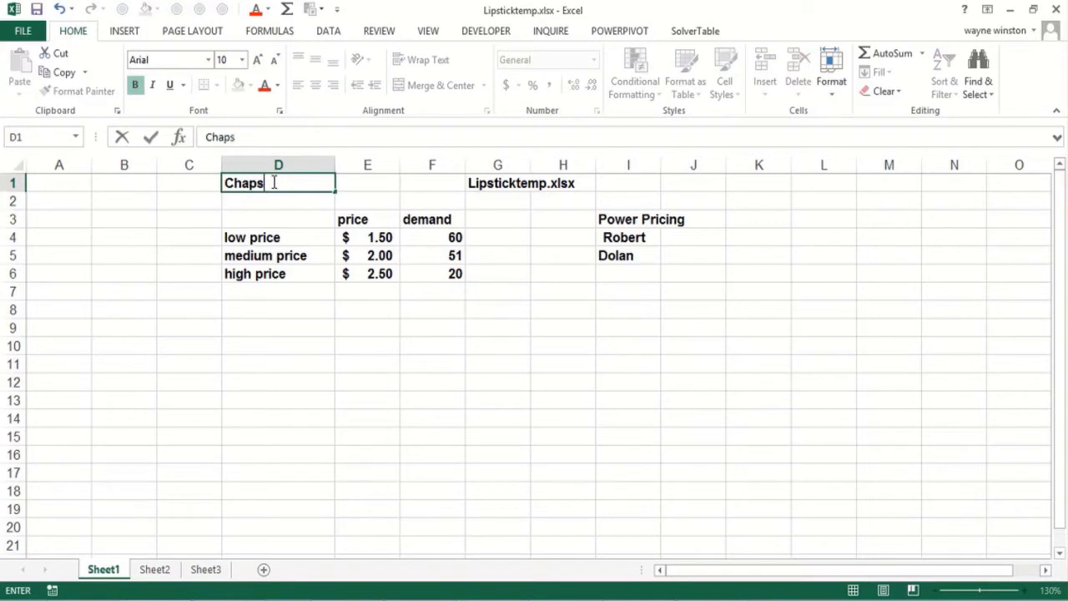
type("tick")
key("Return")
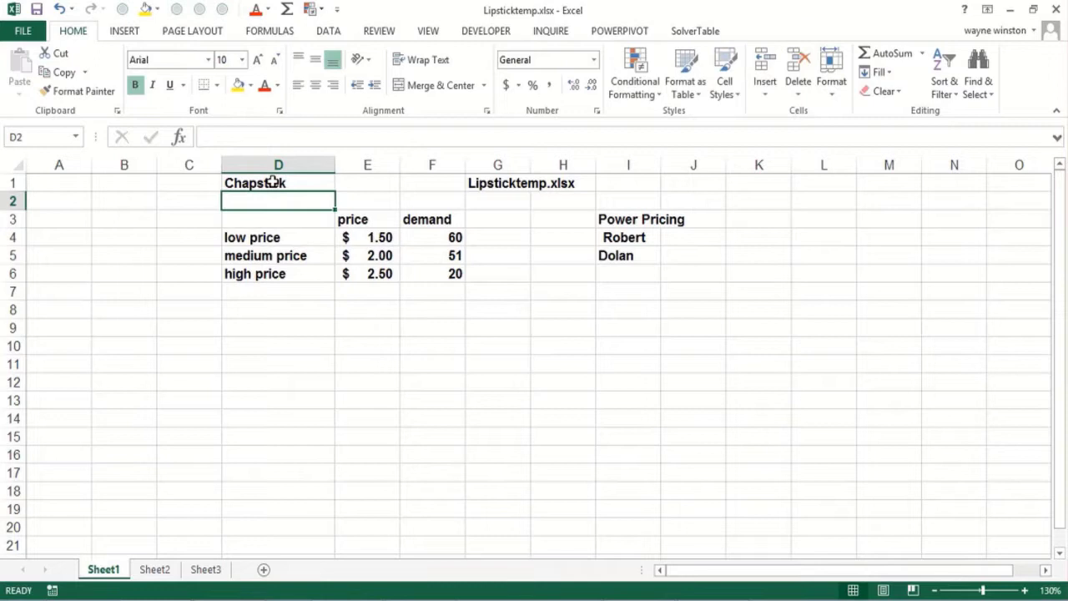
- Review the price values in E4:E6 and the high price's demand of 20
left_click(362, 309)
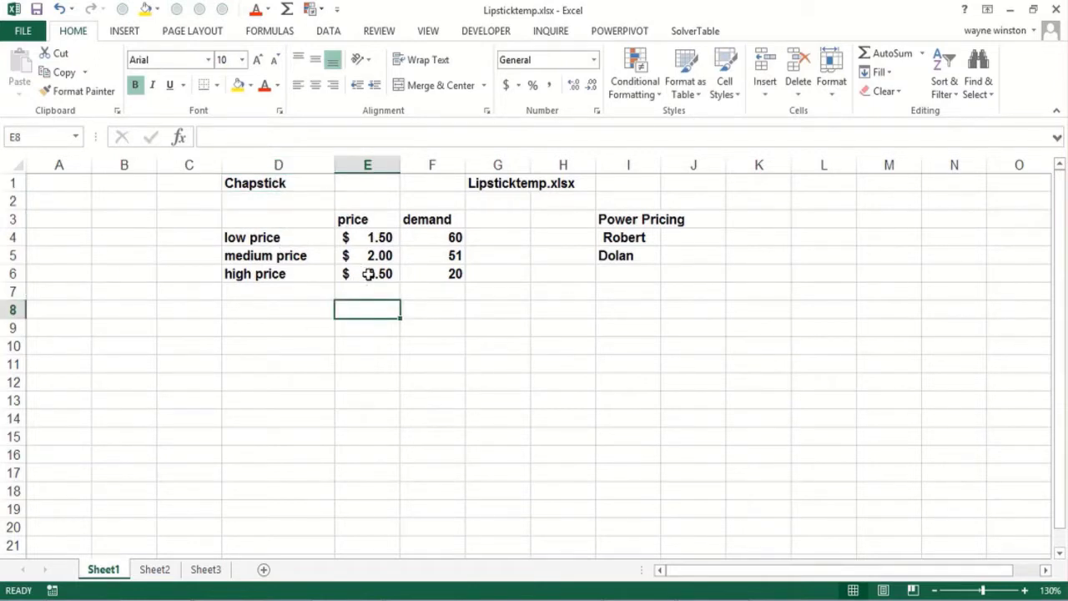
left_click(444, 273)
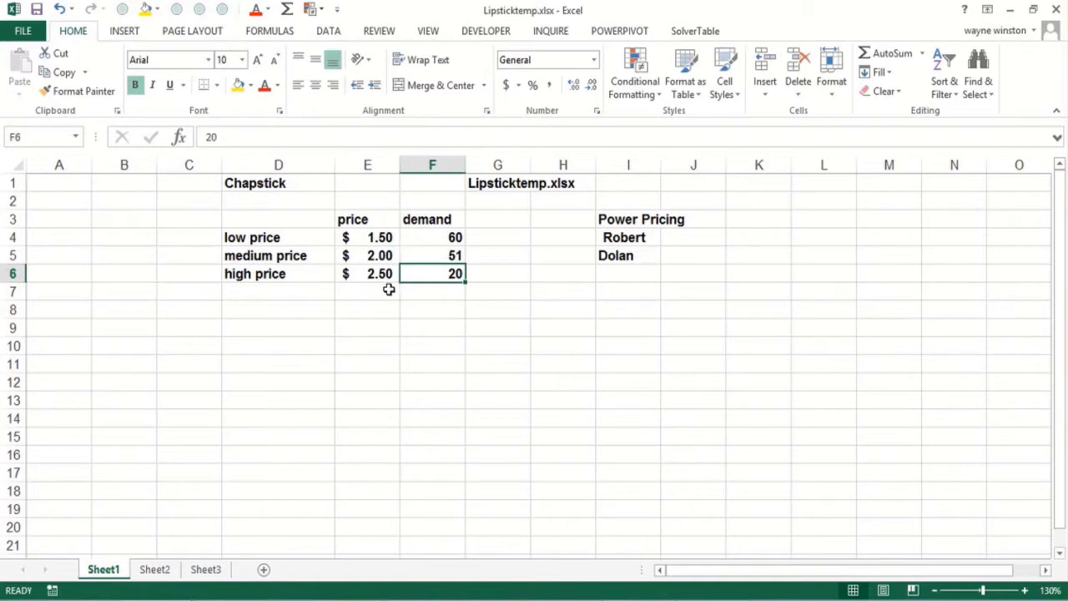
left_click(361, 266)
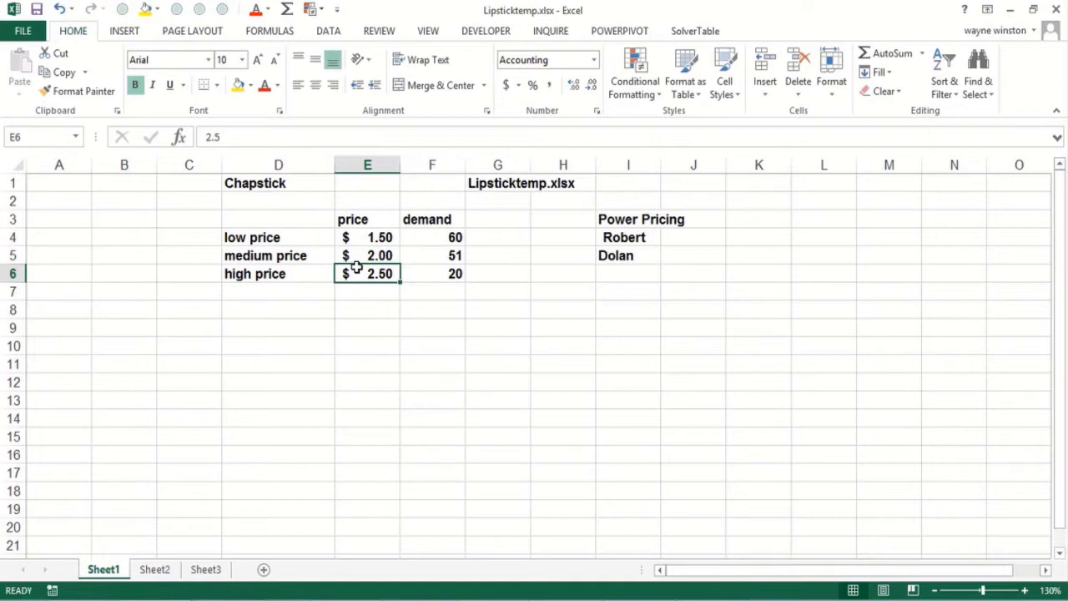
key("Up")
key("Up")
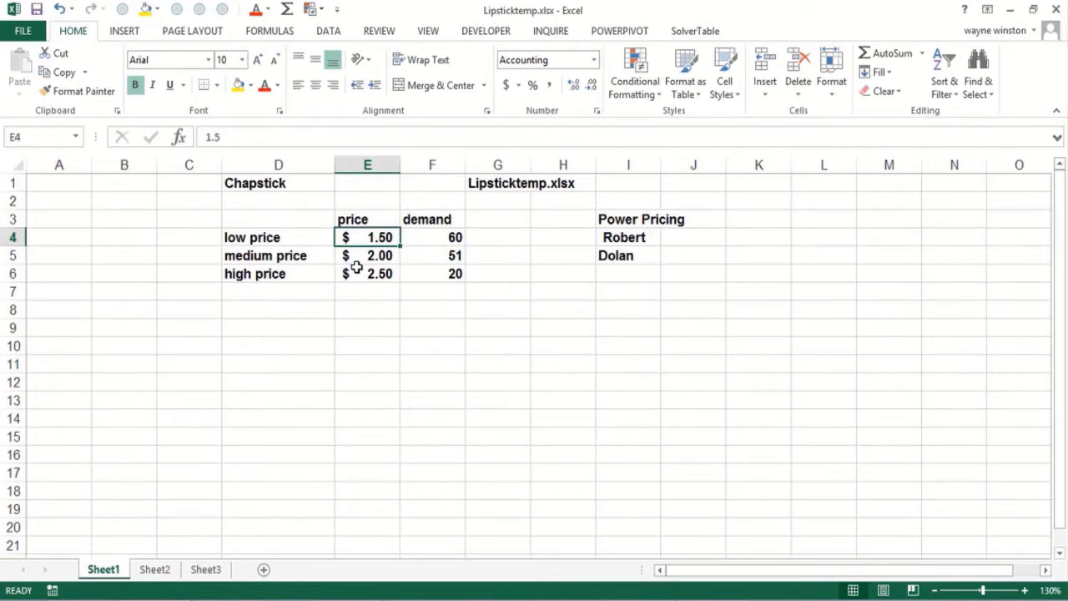
key("Down")
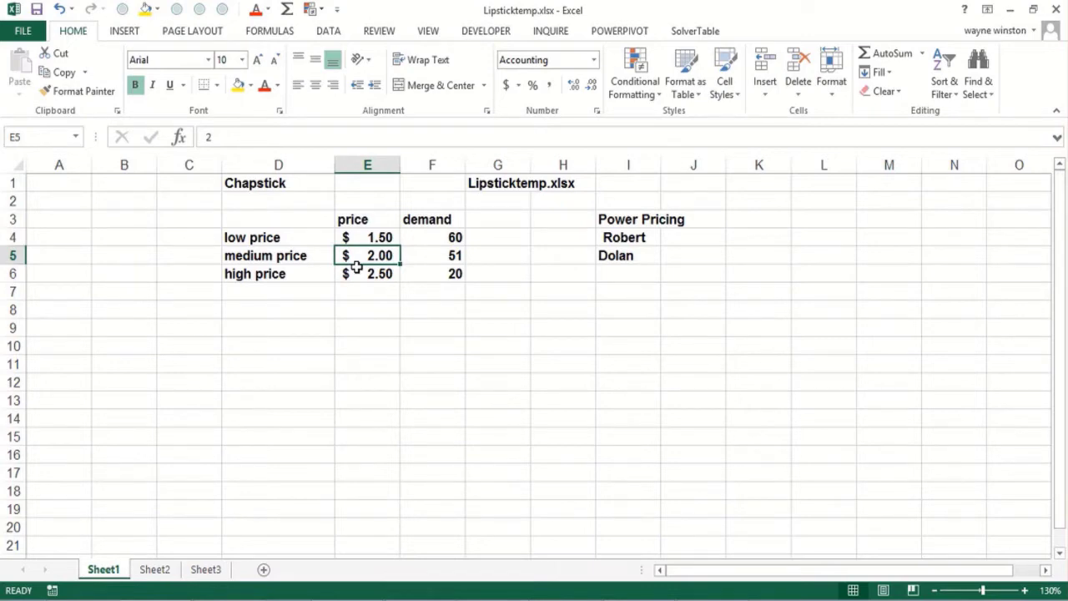
left_click(512, 312)
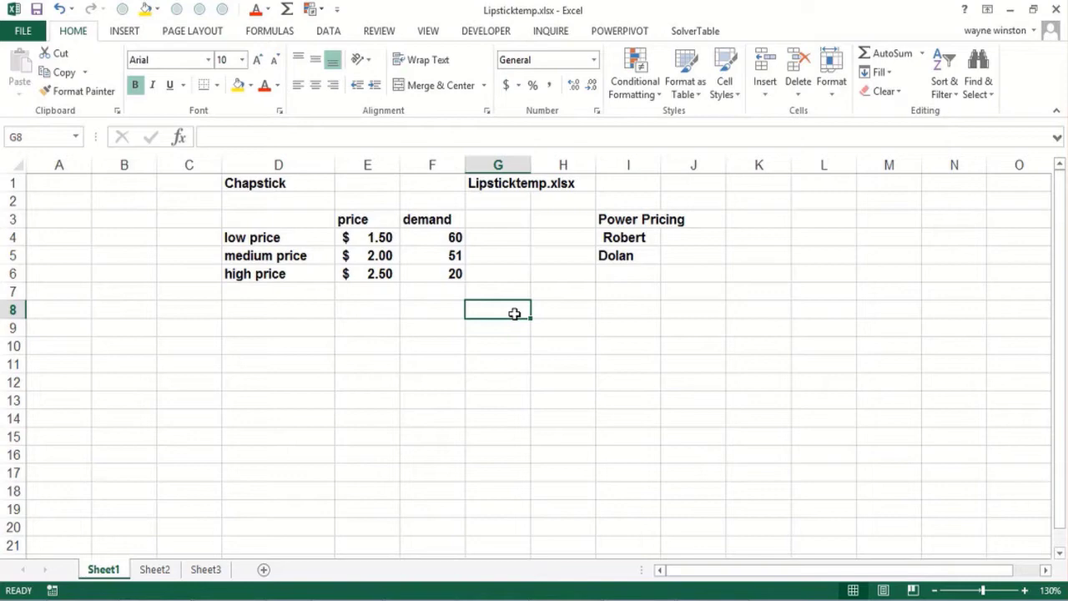
- Enter 'quadratic' in G8 and type demand=a+b*price+c*price in G10, with superscript set for the exponent
type("quadratic")
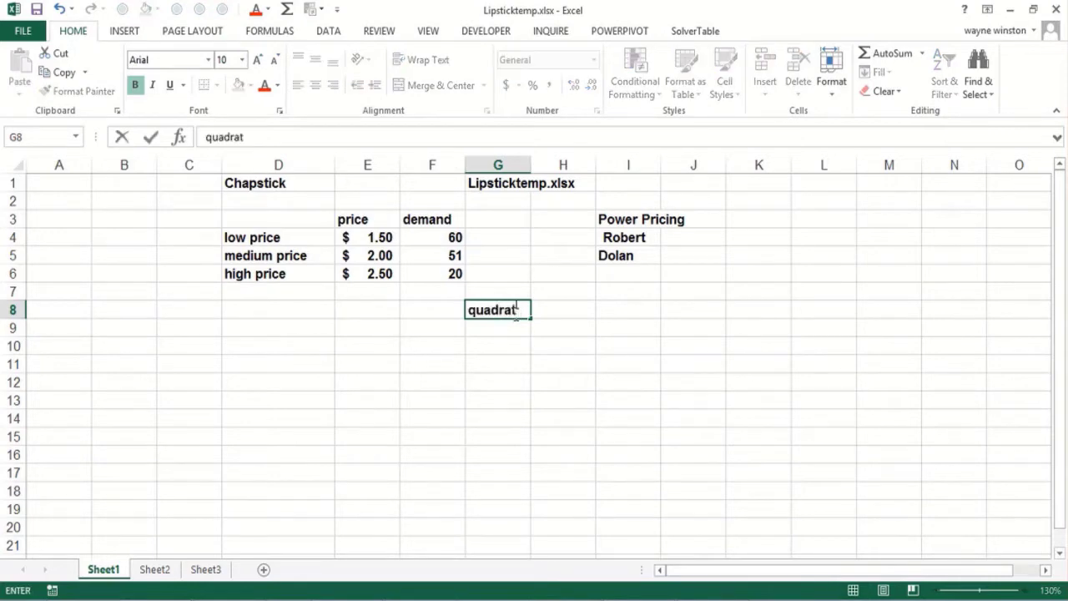
key("Down")
key("Down")
type("dem")
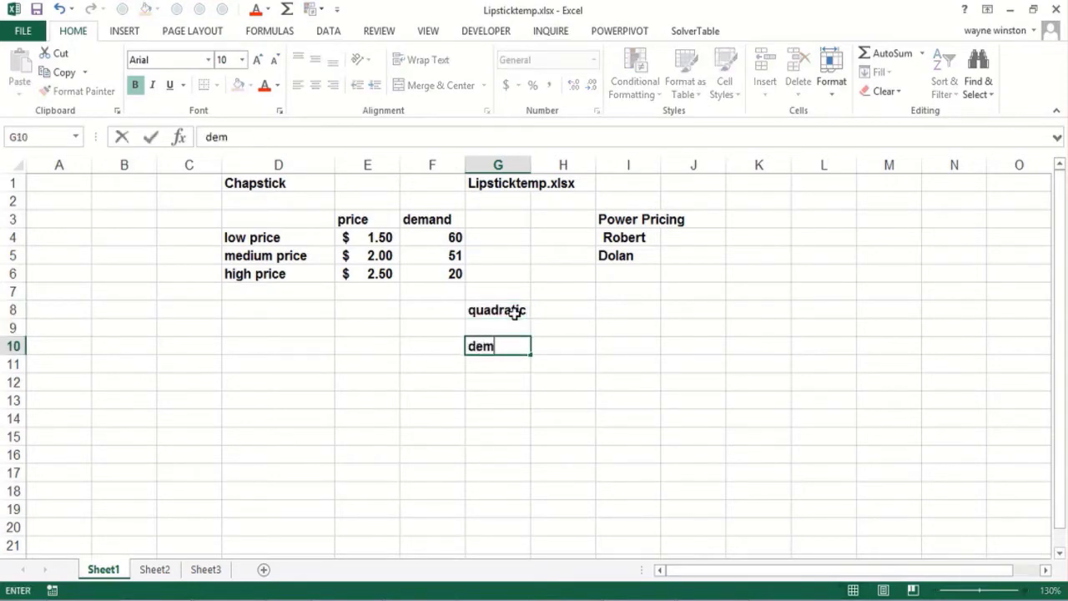
type("and=")
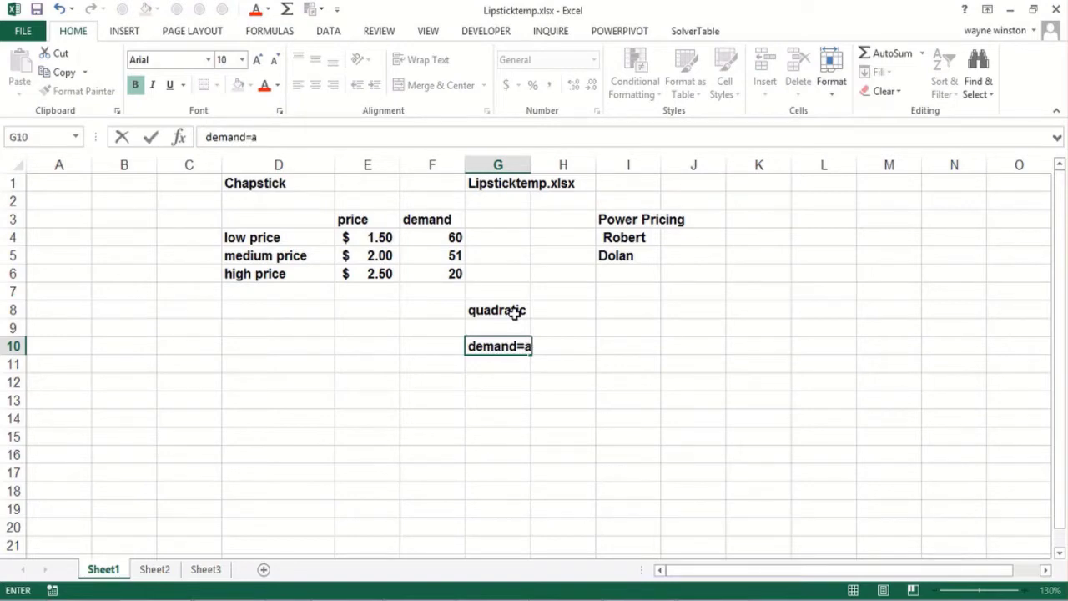
type("a+b*price")
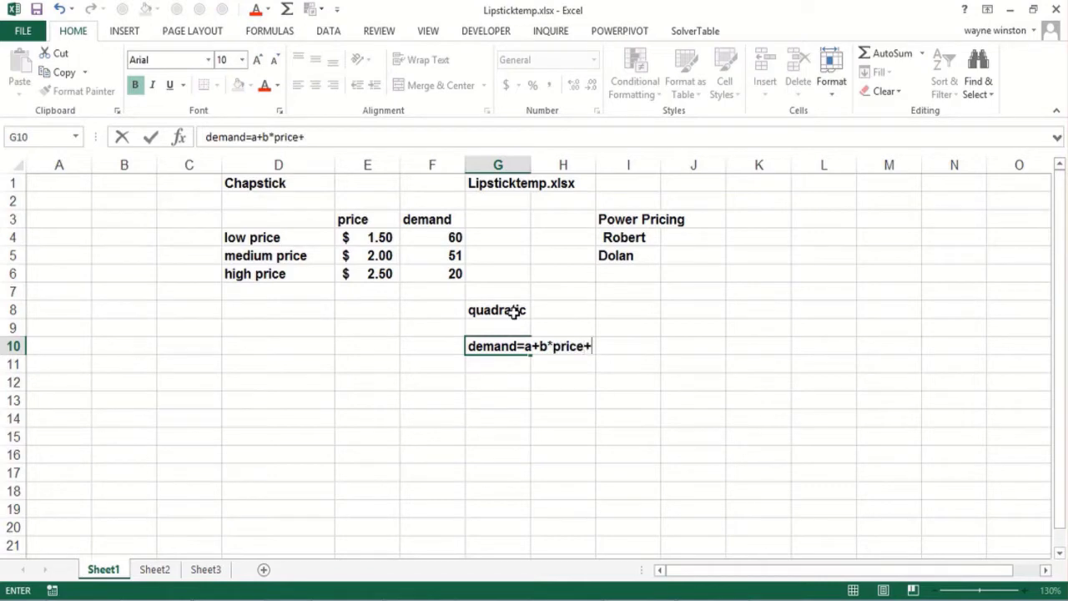
type("+c*price")
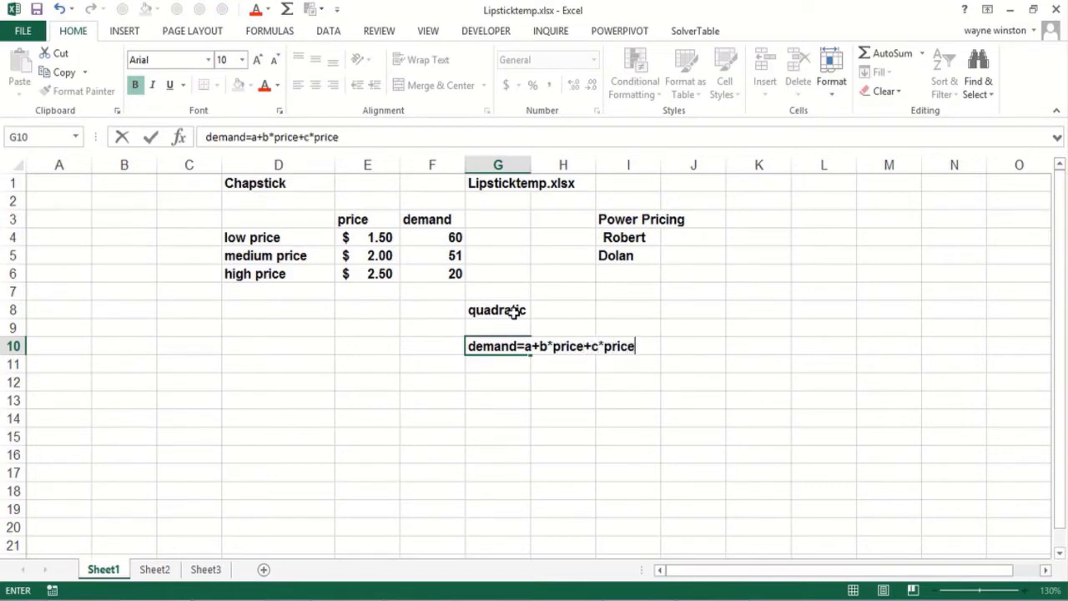
key("ctrl+1")
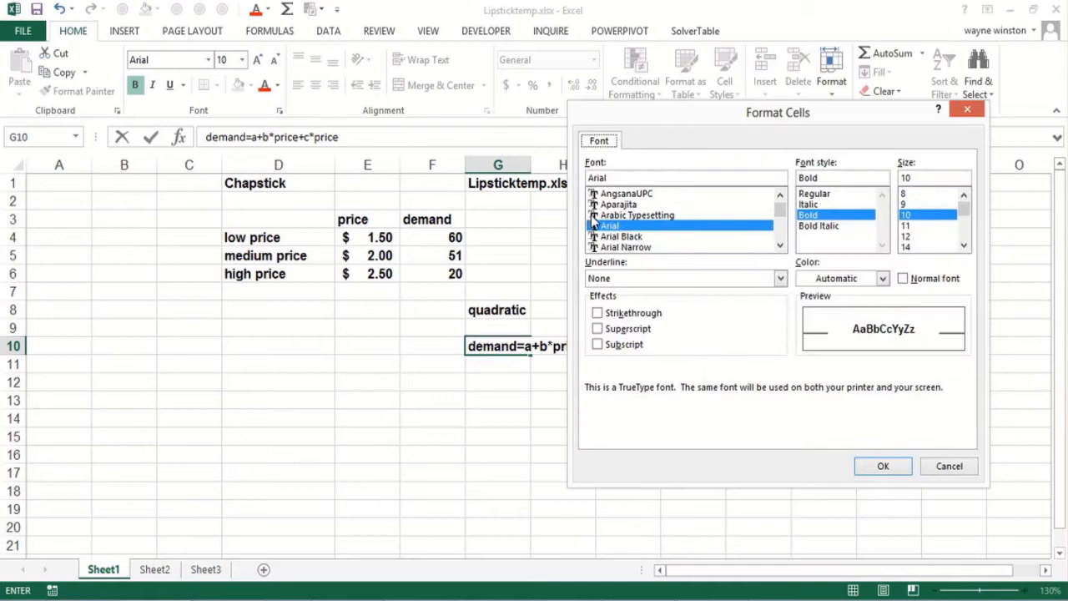
left_click(598, 328)
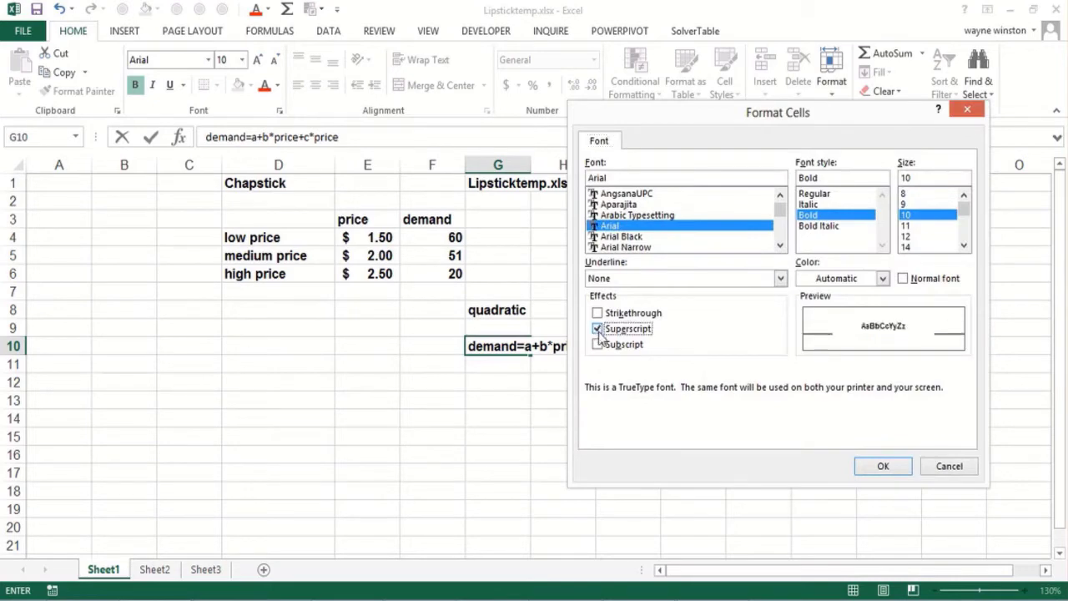
left_click(885, 468)
- Finish the model with a superscript 2, then add notes 'polynomial degree 2' and 'polynomial can fit polynomials up to degree 6'
type("2")
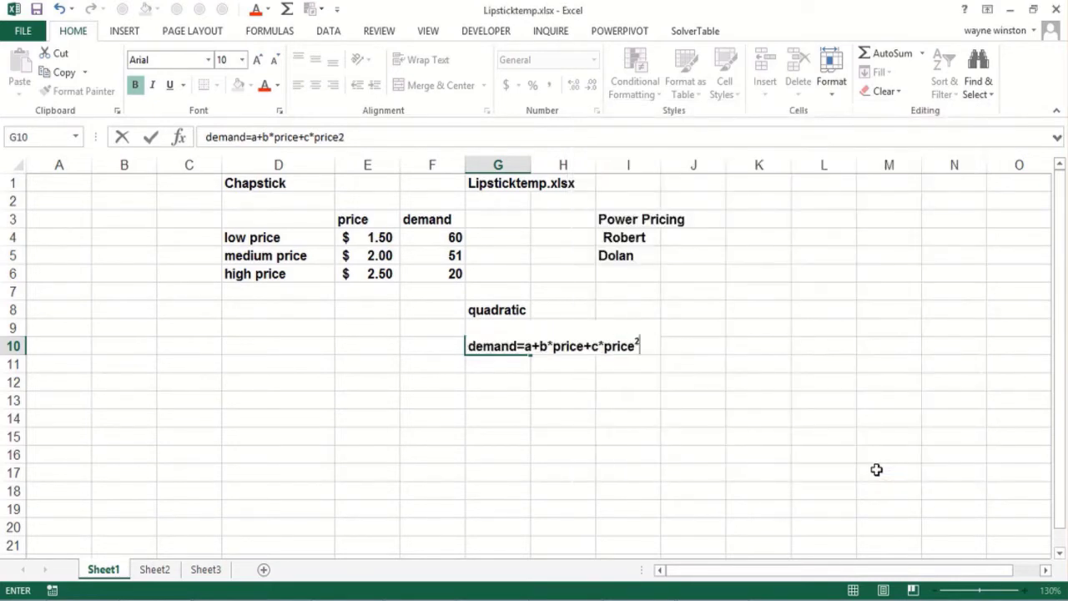
key("Return")
key("Return")
type("poly")
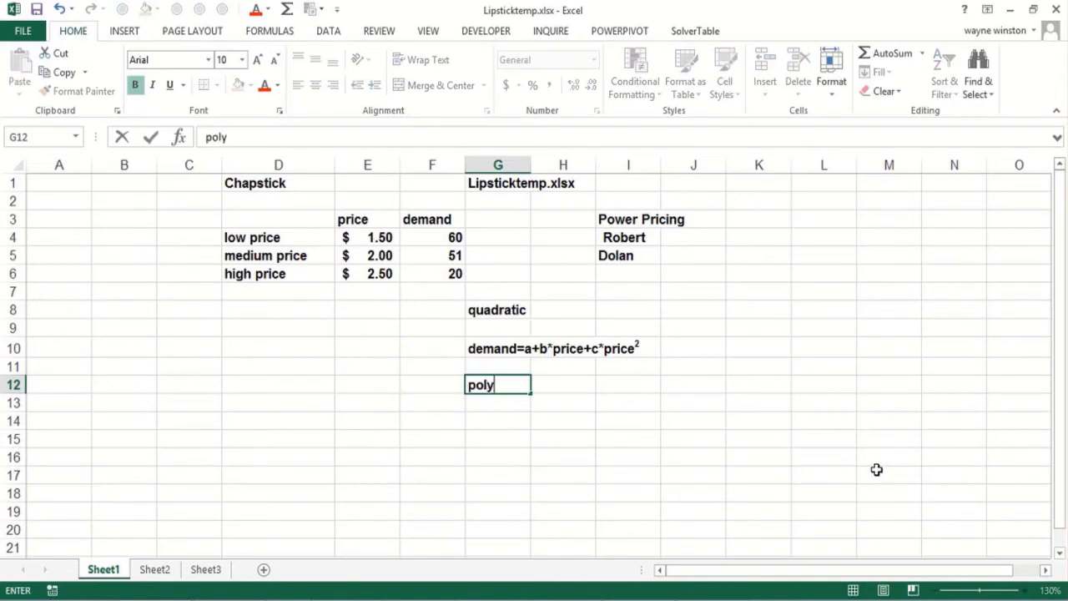
type("nomial degree 2")
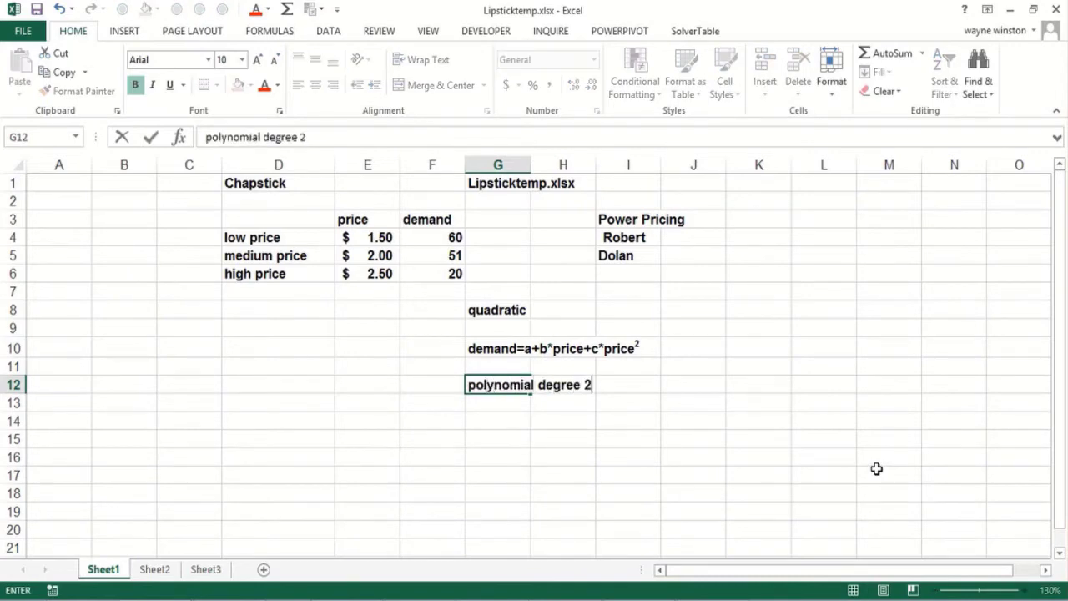
key("Return")
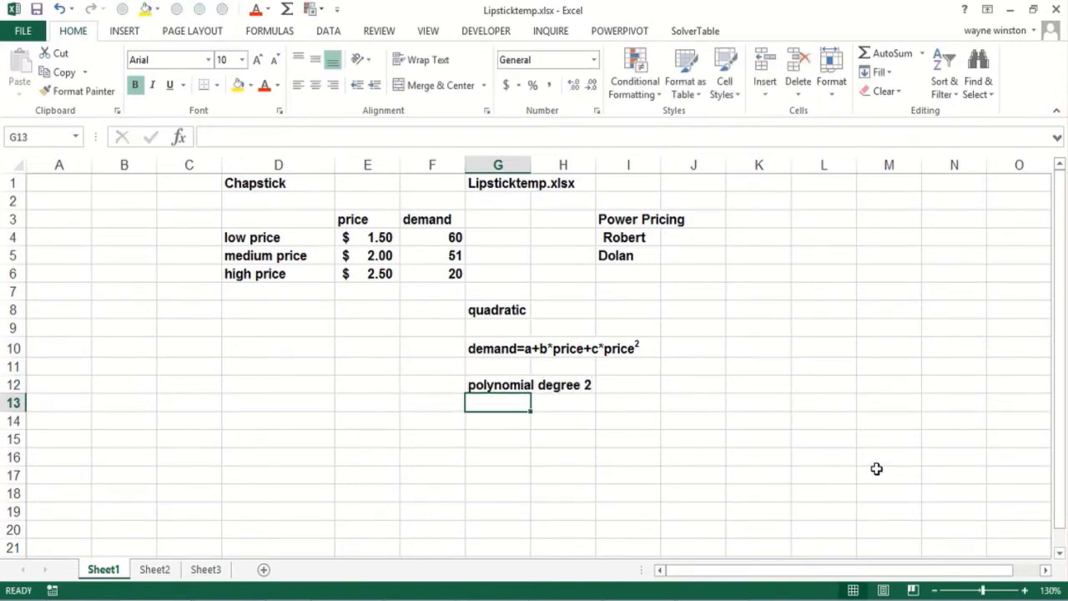
type("polynom")
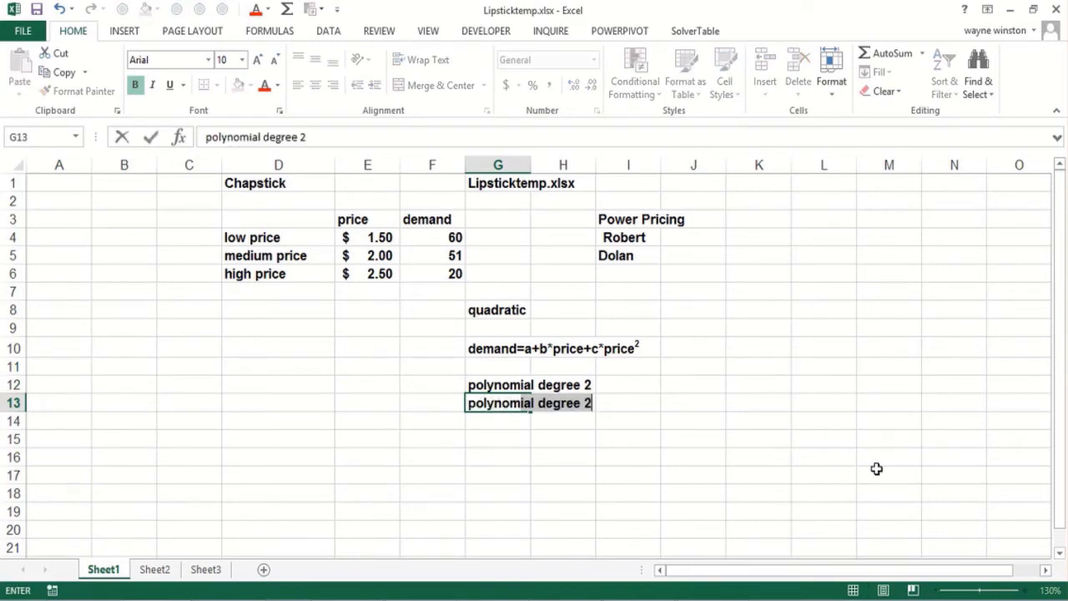
type("ial can fit ")
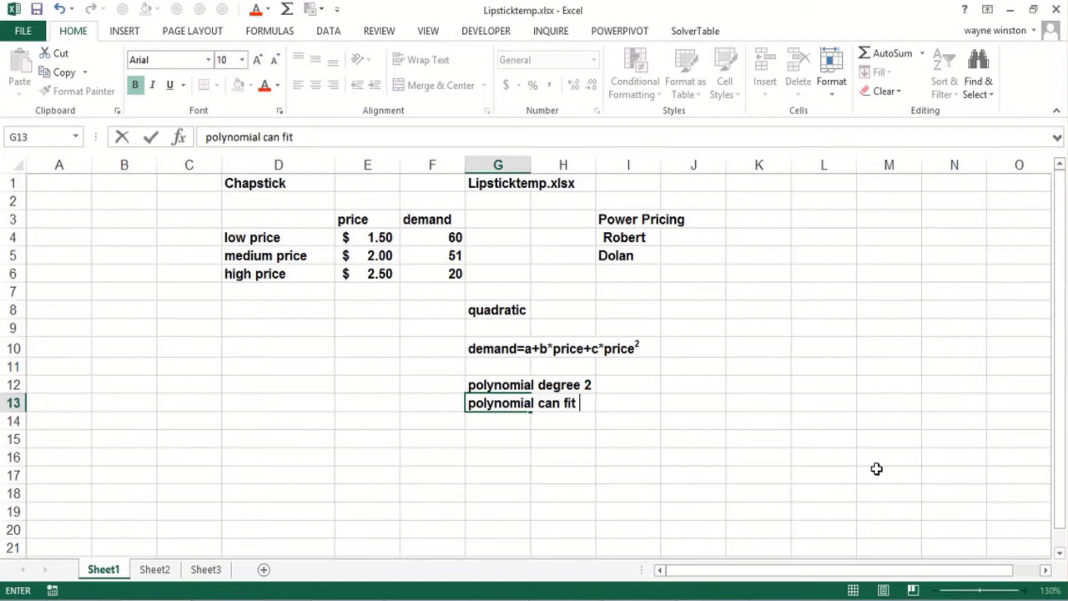
type("polynomi")
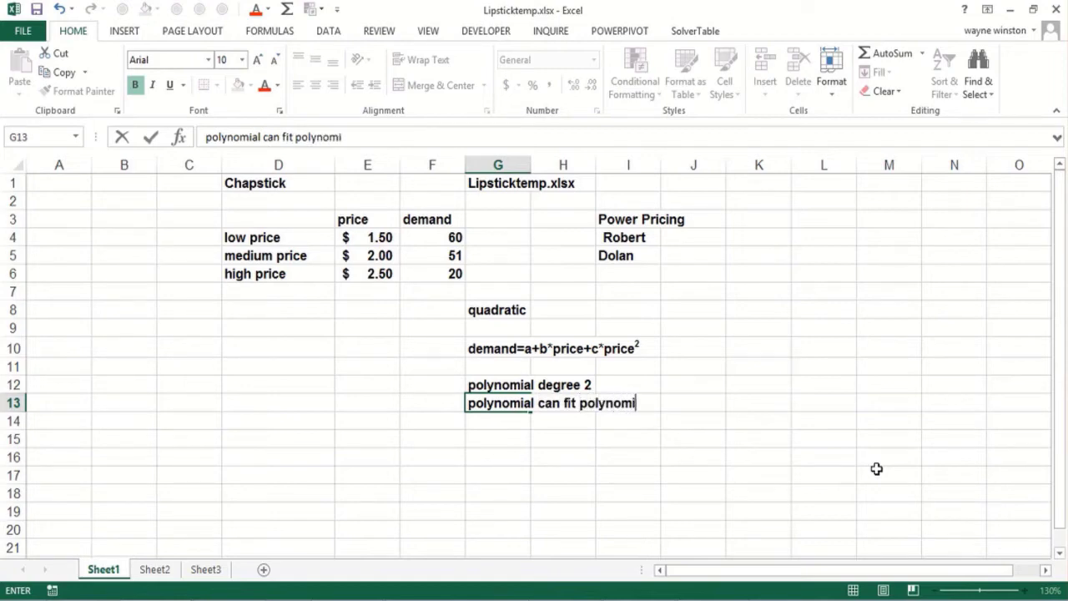
type("als up to")
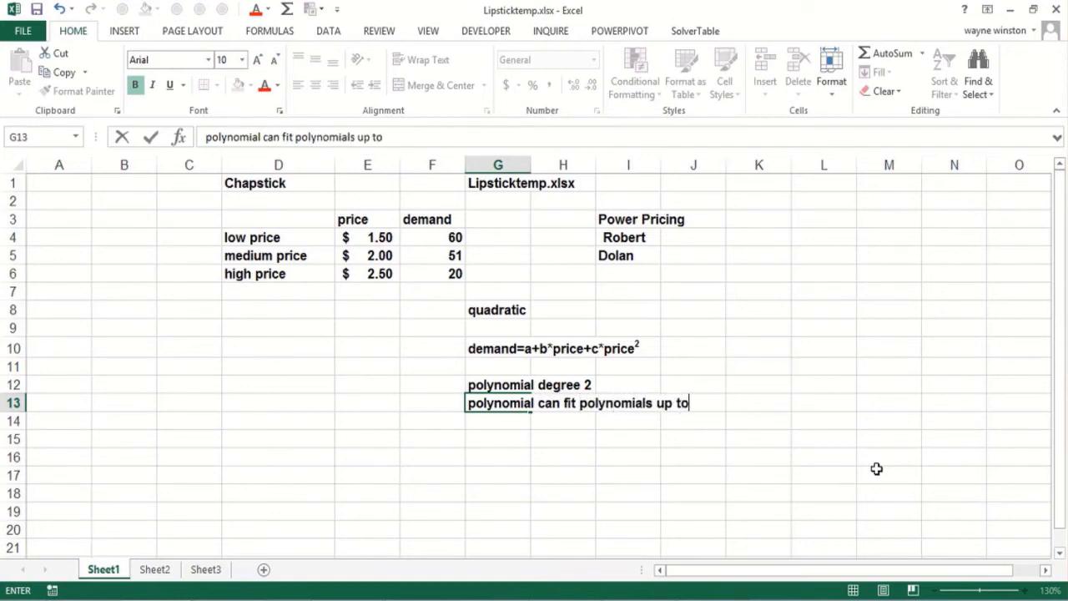
type(" degree 6")
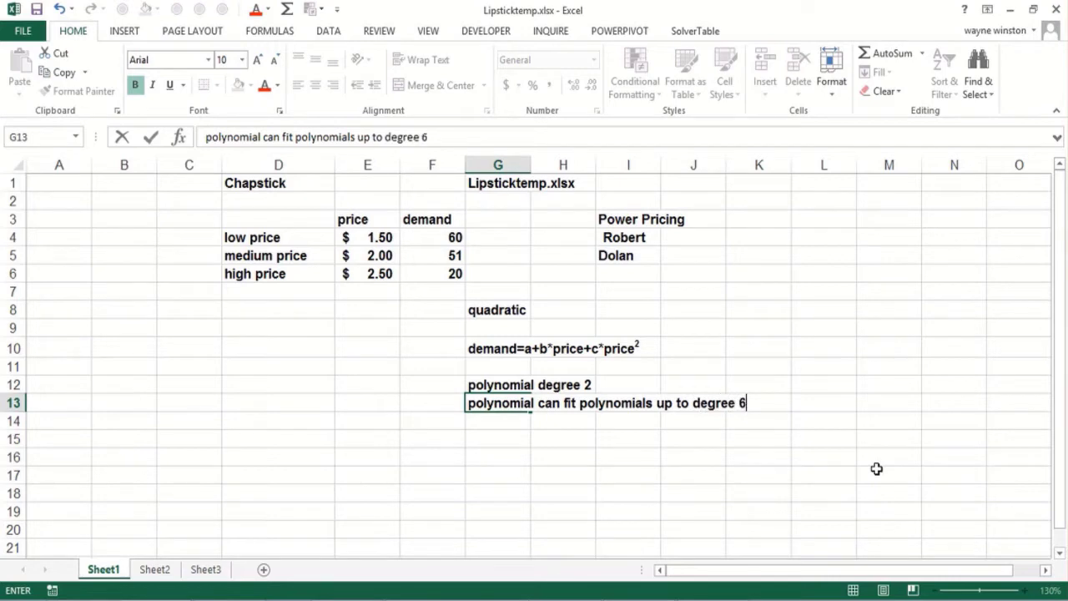
key("Return")
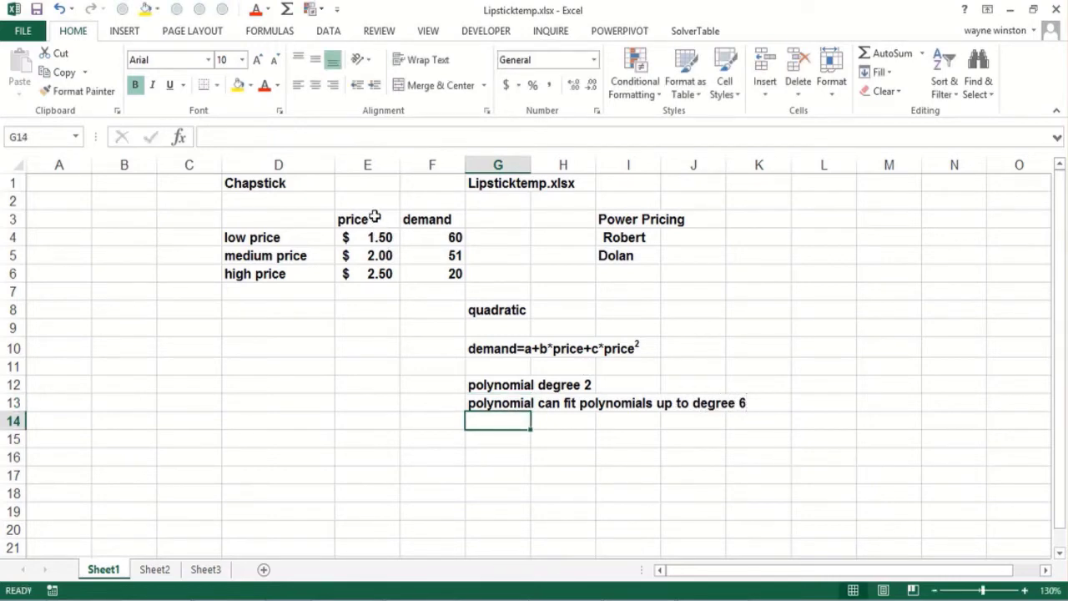
- Insert a scatter chart of the price and demand data in E3:F6
left_click_drag(375, 219, 424, 273)
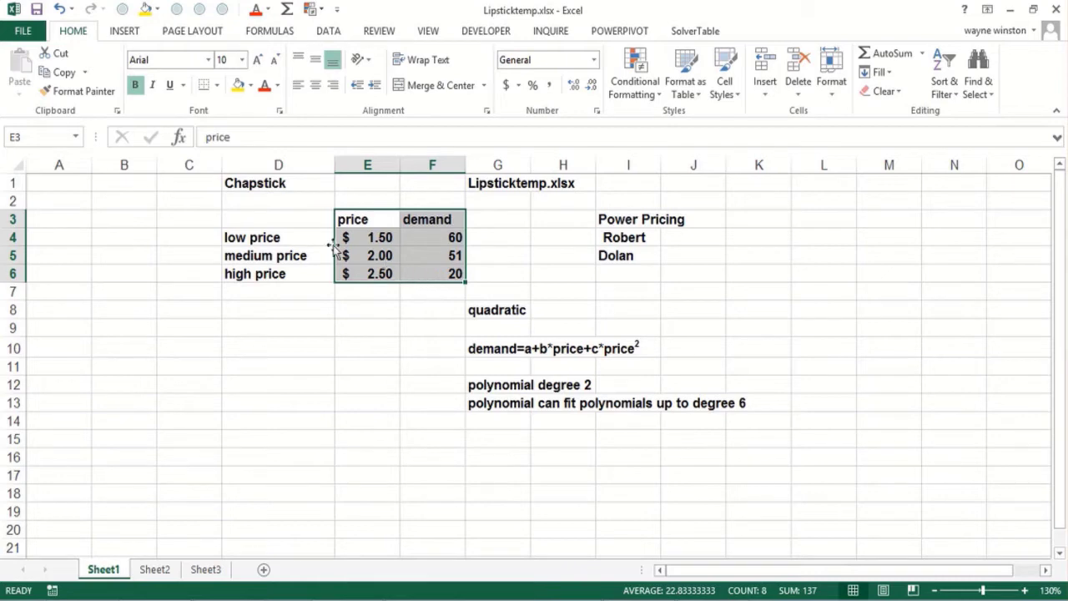
left_click(129, 32)
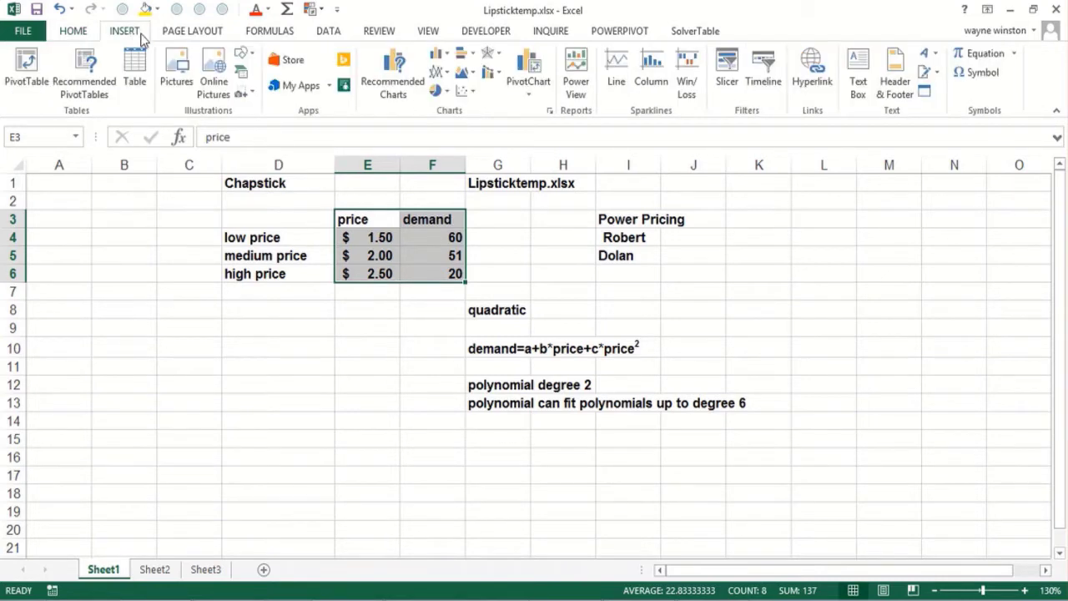
left_click(465, 90)
left_click(476, 143)
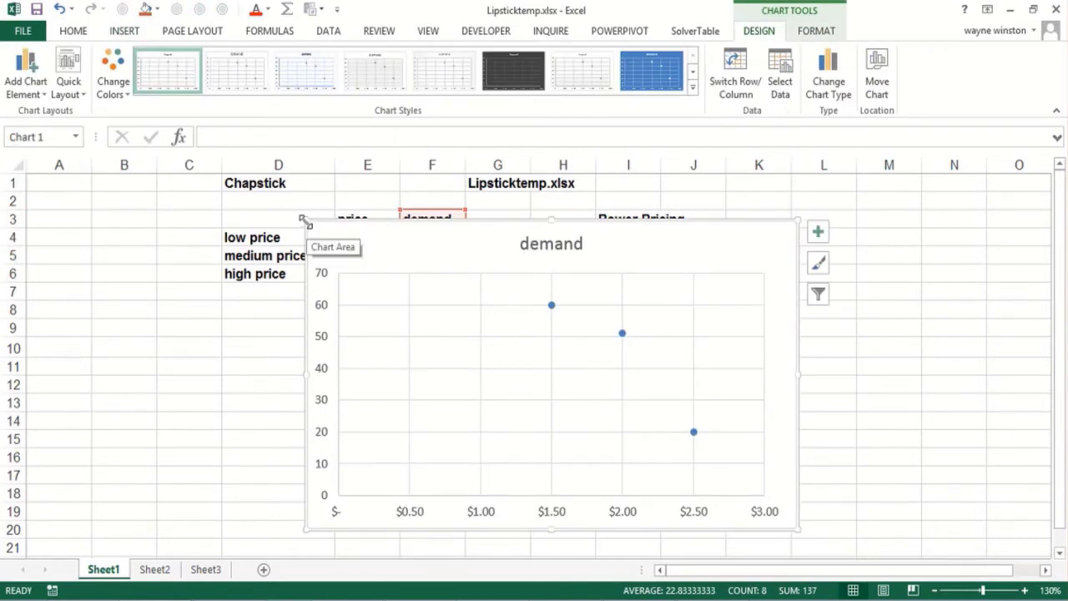
- Move the demand chart to the lower left beneath the Chapstick table and make it narrower
left_click_drag(307, 227, 320, 324)
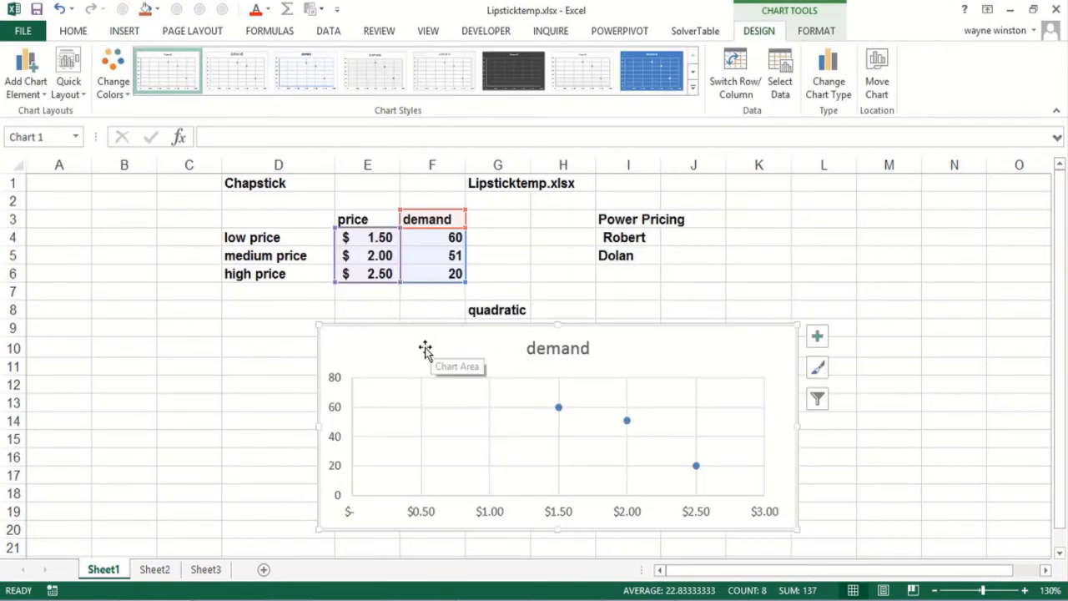
left_click_drag(425, 351, 91, 383)
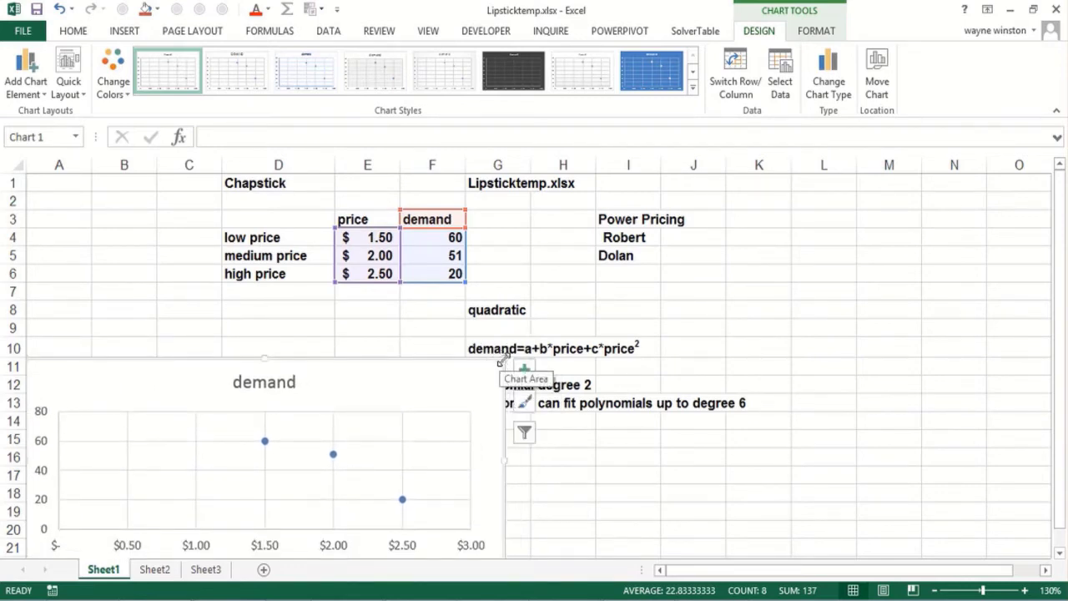
left_click_drag(501, 363, 474, 362)
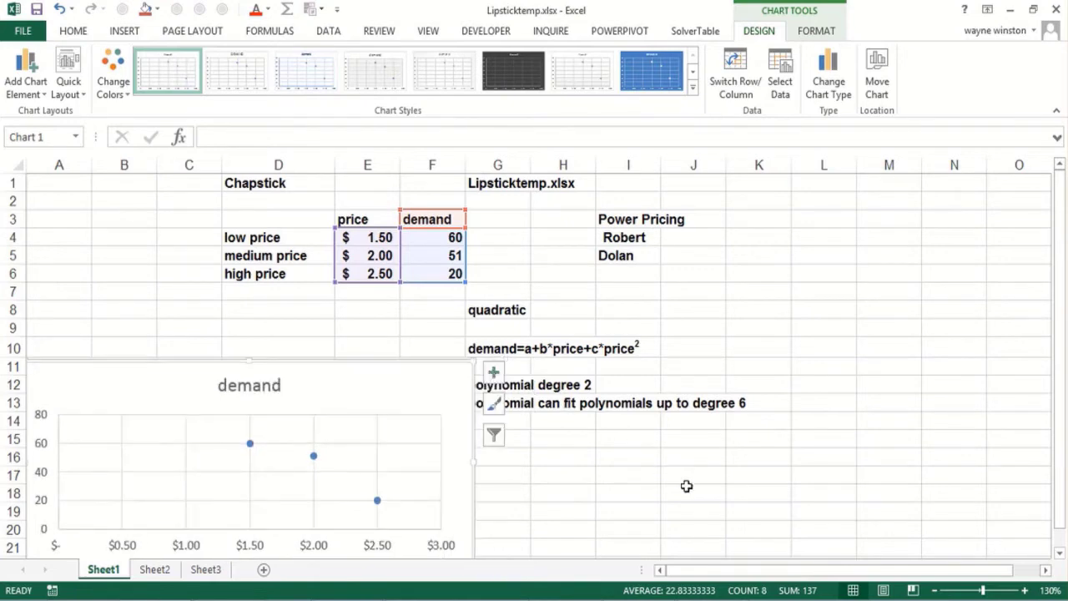
left_click(688, 490)
scroll(1060, 555, "down", 1)
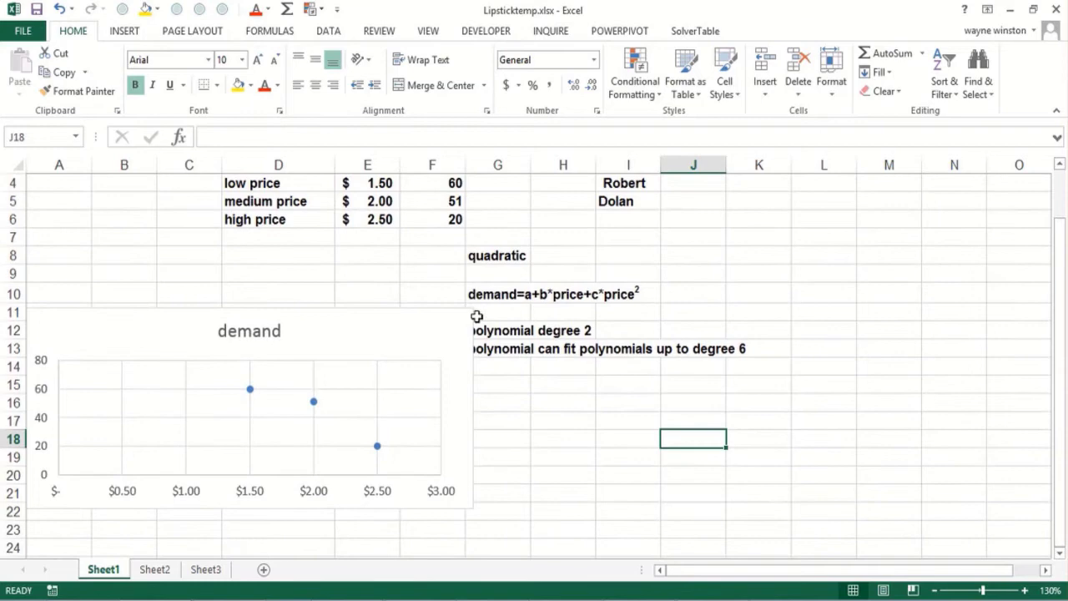
left_click(471, 315)
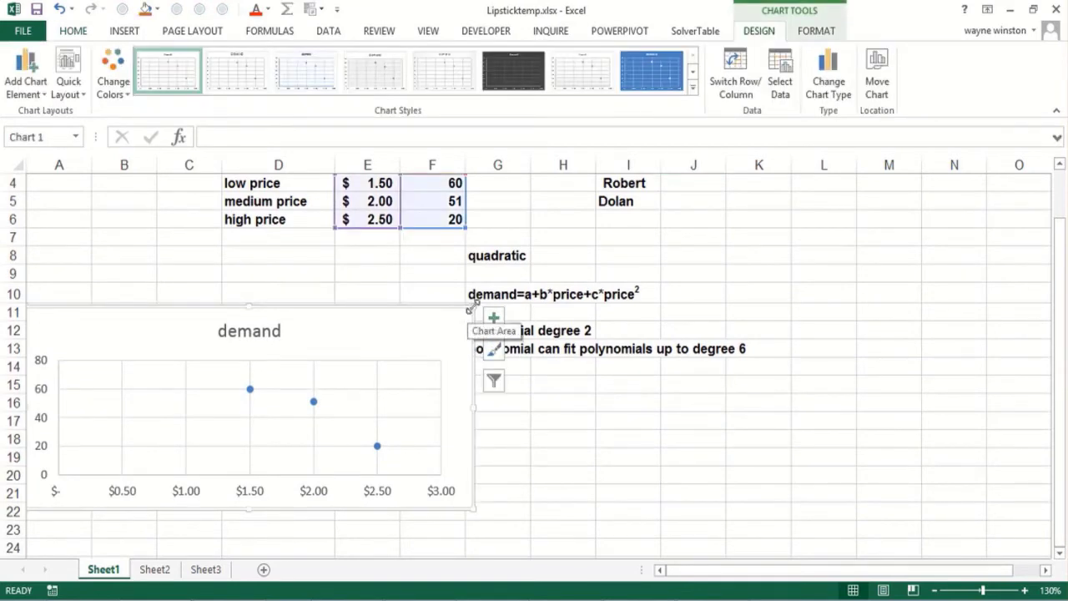
left_click_drag(471, 309, 449, 309)
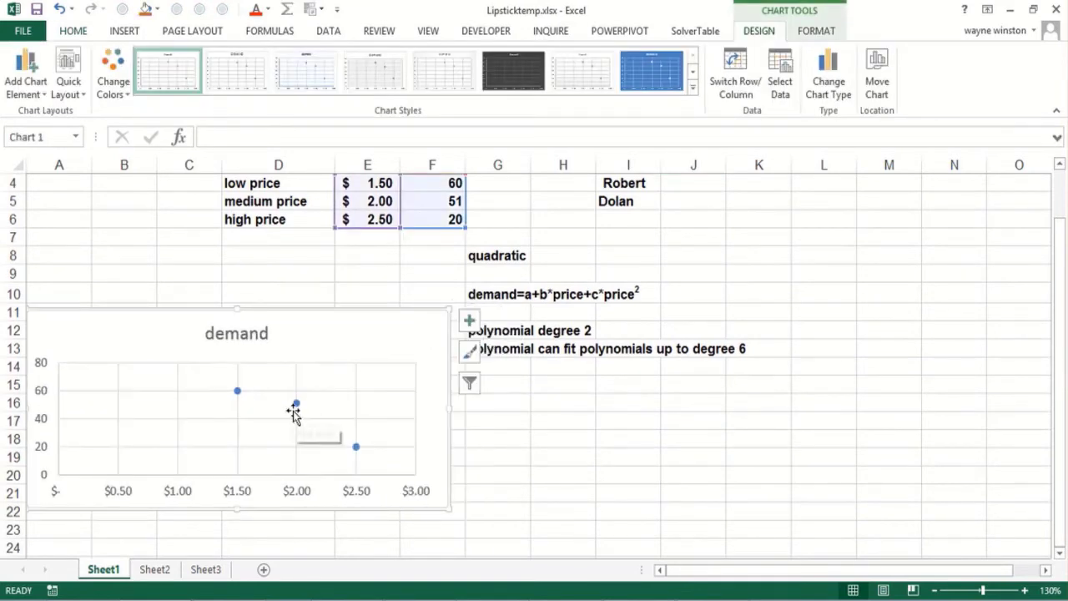
- Add an order-2 polynomial trendline to the demand points and display its equation on the chart
mouse_move(298, 407)
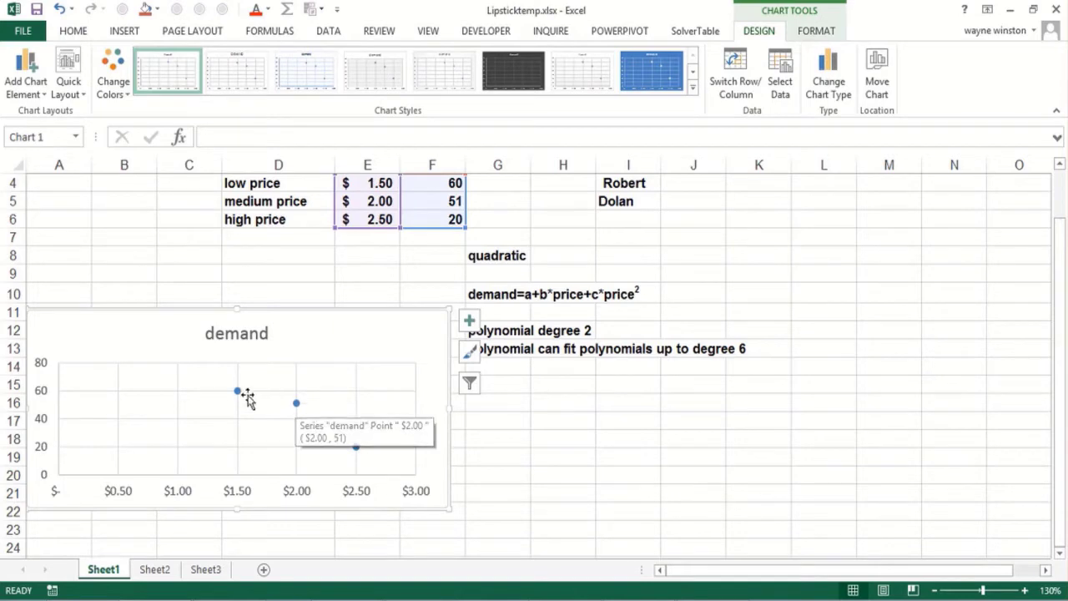
right_click(298, 406)
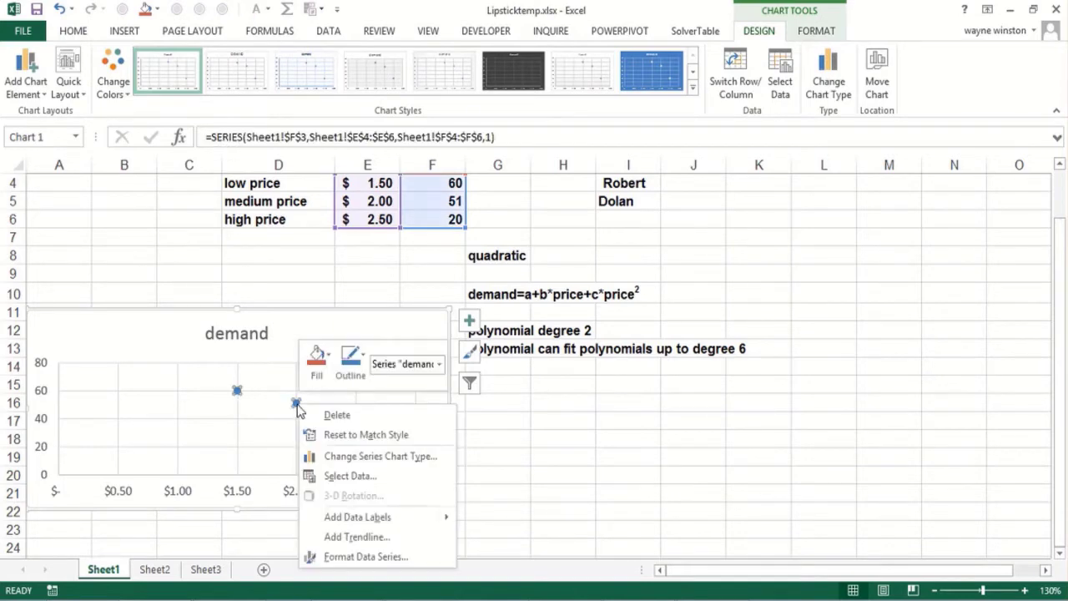
left_click(367, 537)
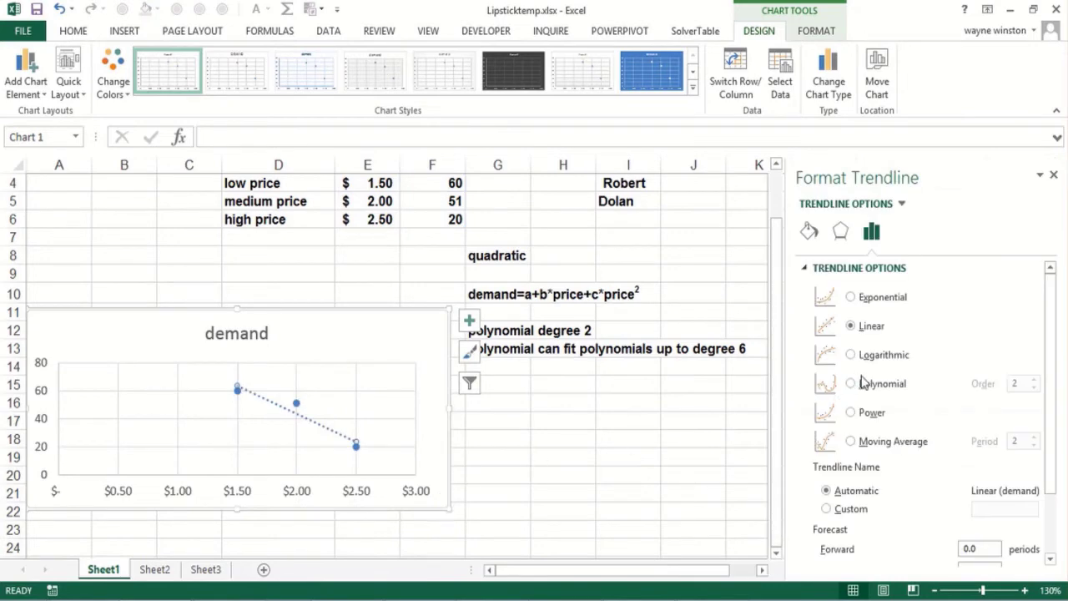
left_click(852, 384)
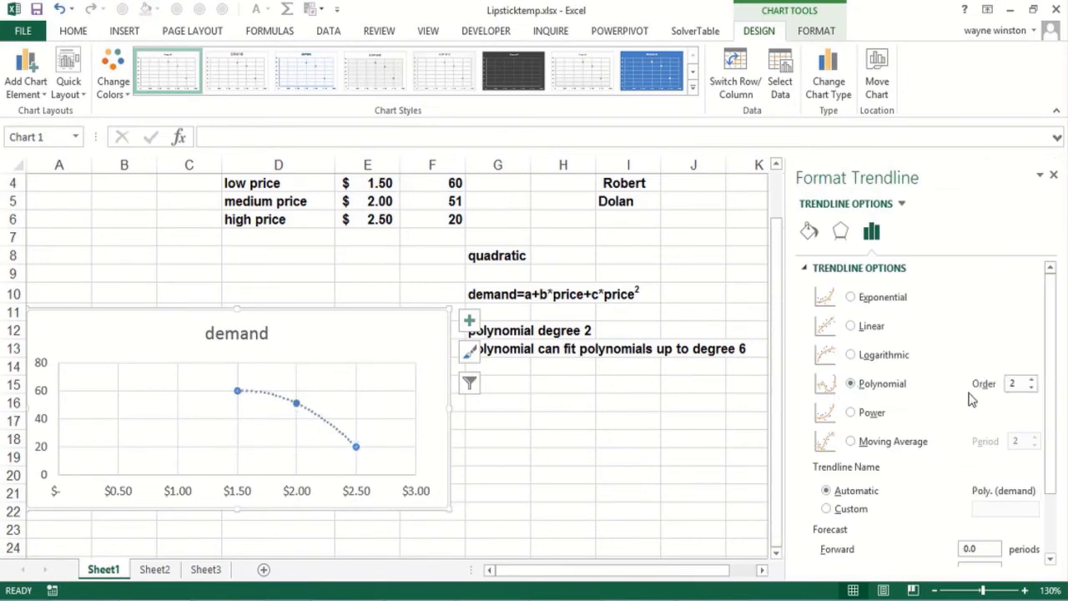
left_click(1033, 379)
left_click(1033, 388)
left_click_drag(1054, 423, 1028, 517)
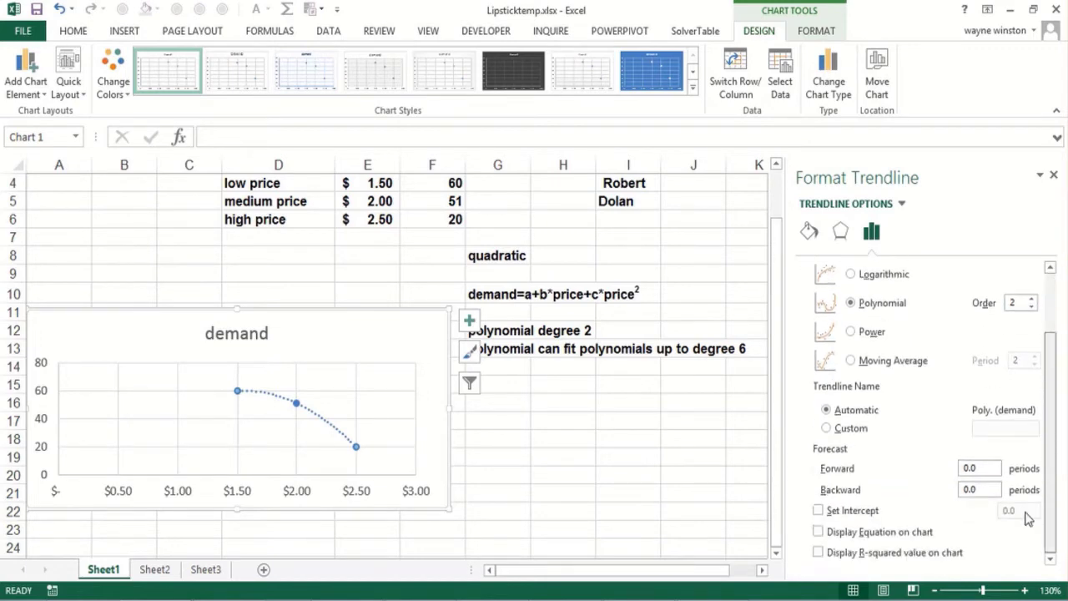
left_click(819, 532)
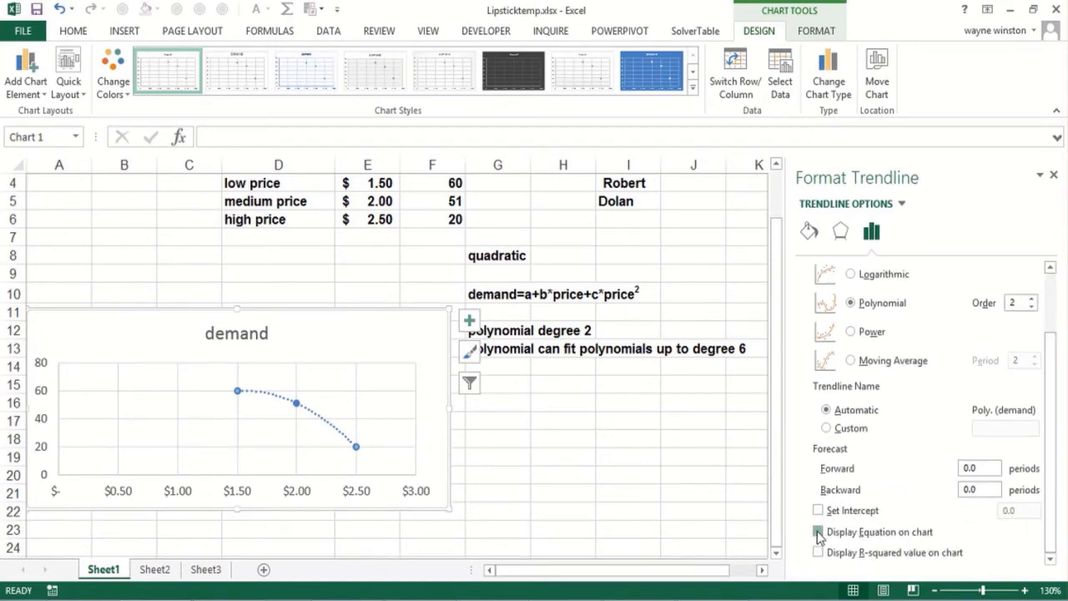
- Enlarge the trendline equation text to font size 15
left_click(1053, 175)
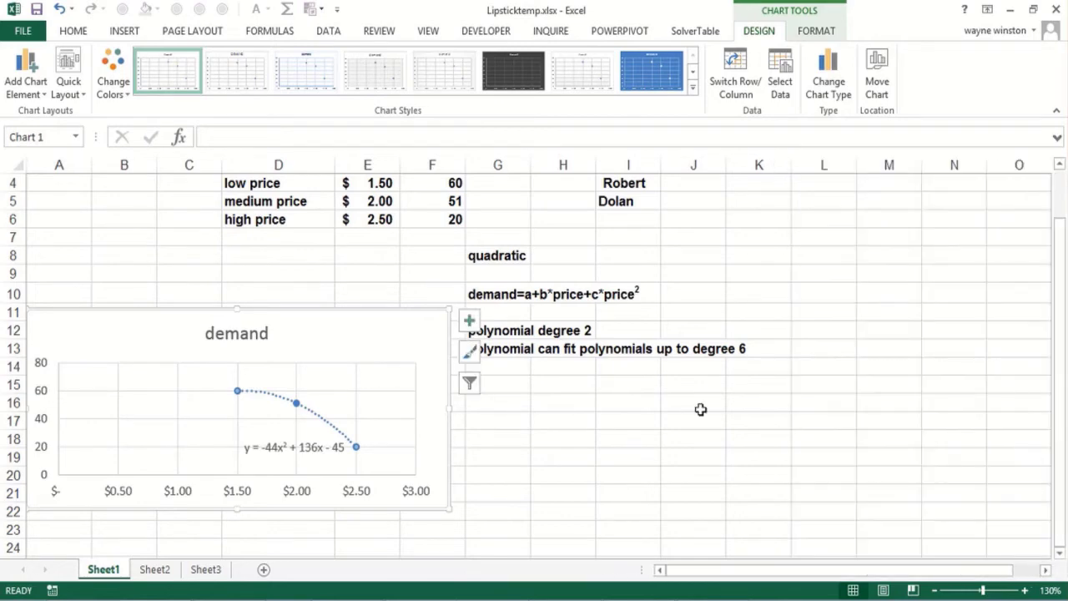
left_click(612, 458)
left_click(534, 389)
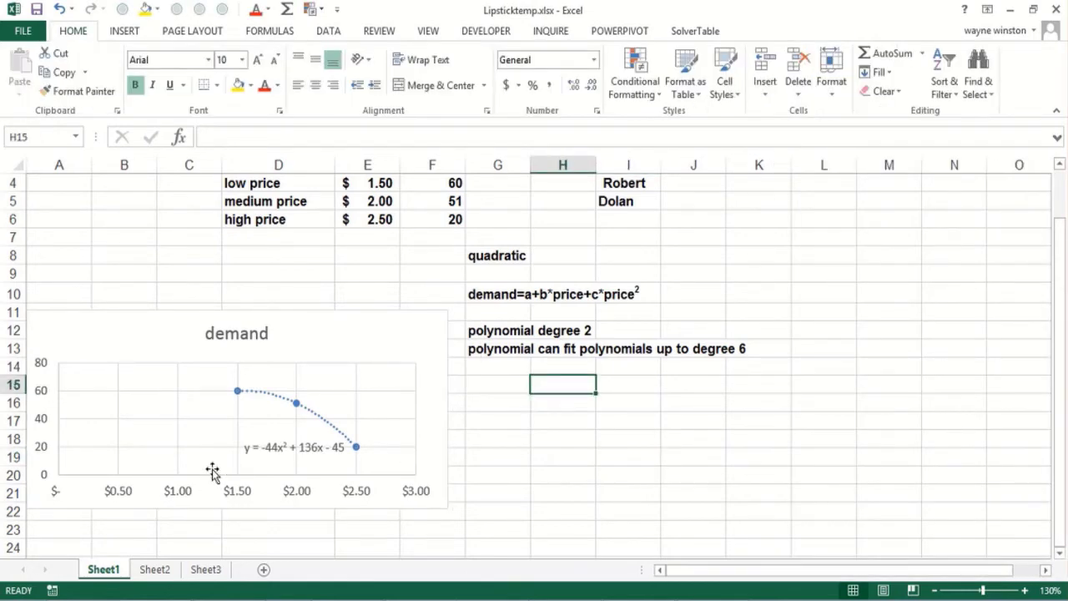
left_click(244, 449)
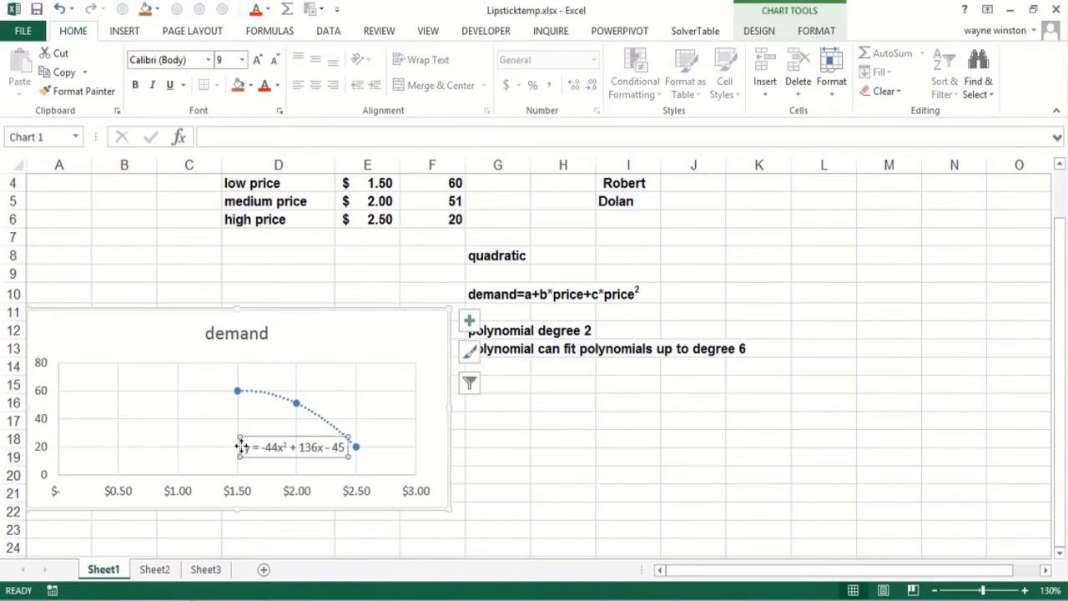
left_click(258, 448)
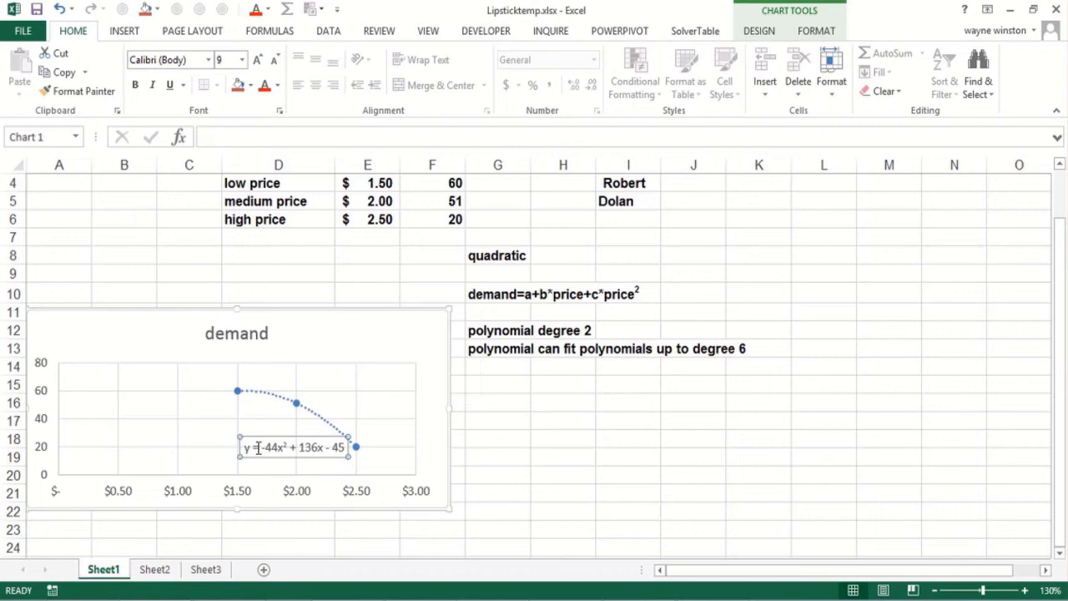
left_click_drag(258, 449, 350, 452)
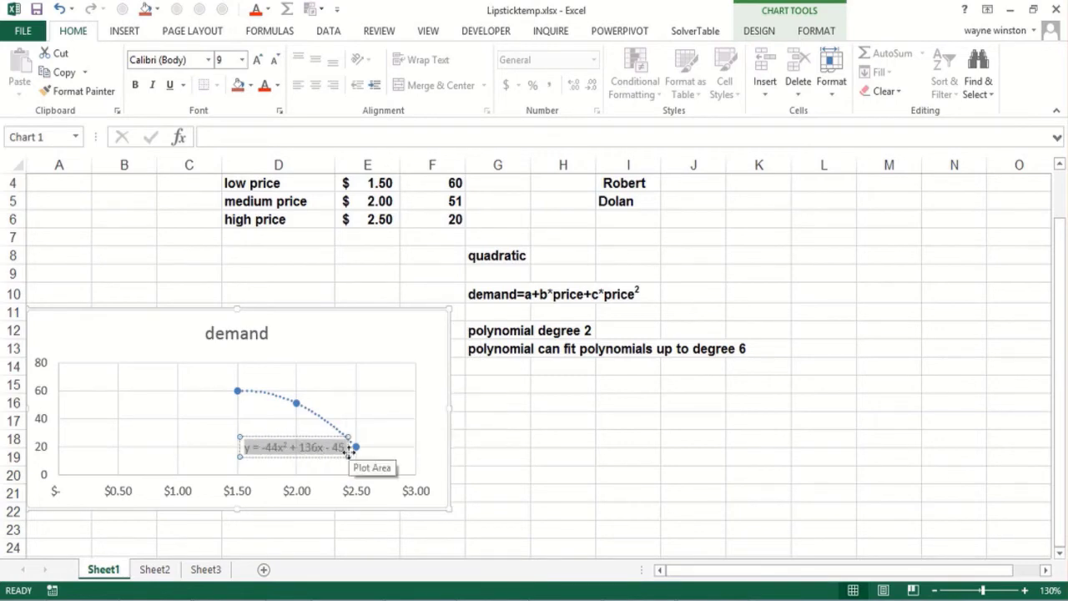
key("ctrl+shift+f")
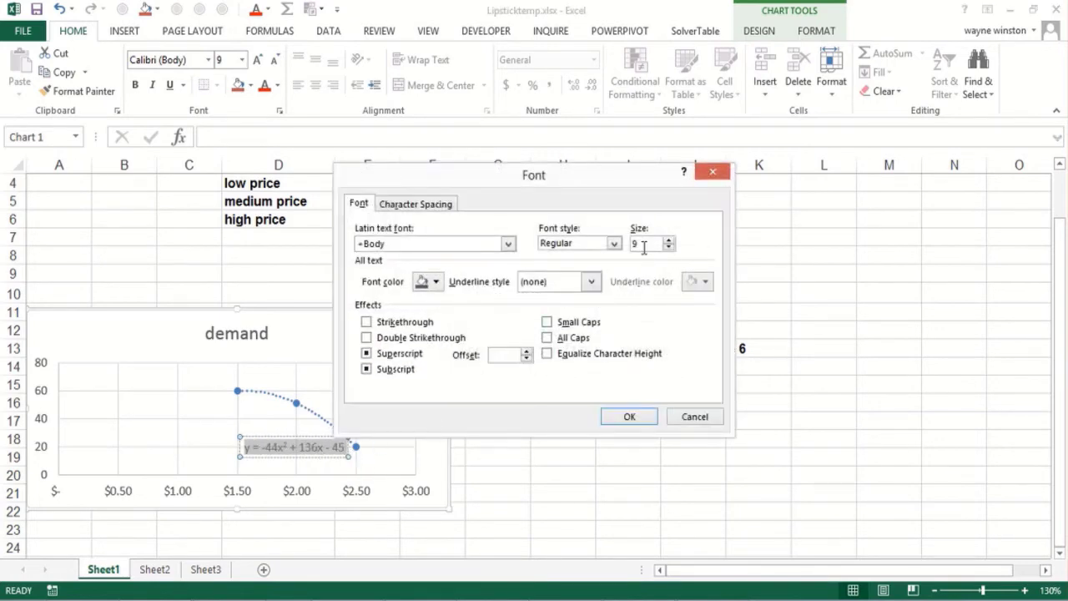
double_click(634, 242)
type("15")
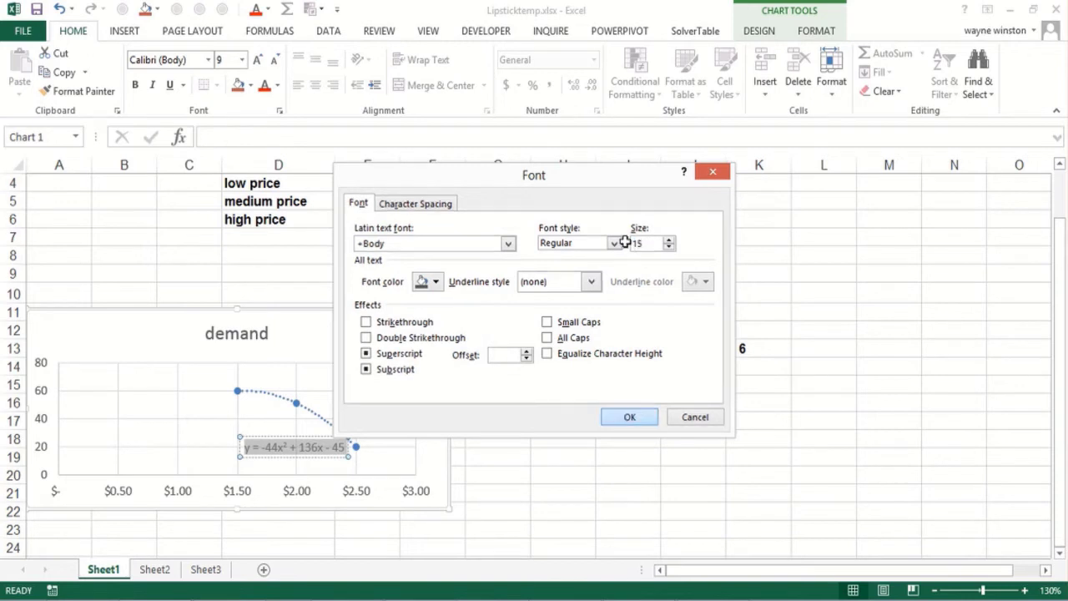
key("Return")
- Move the equation label to the chart's upper left beside the $1.50 point
left_click(737, 389)
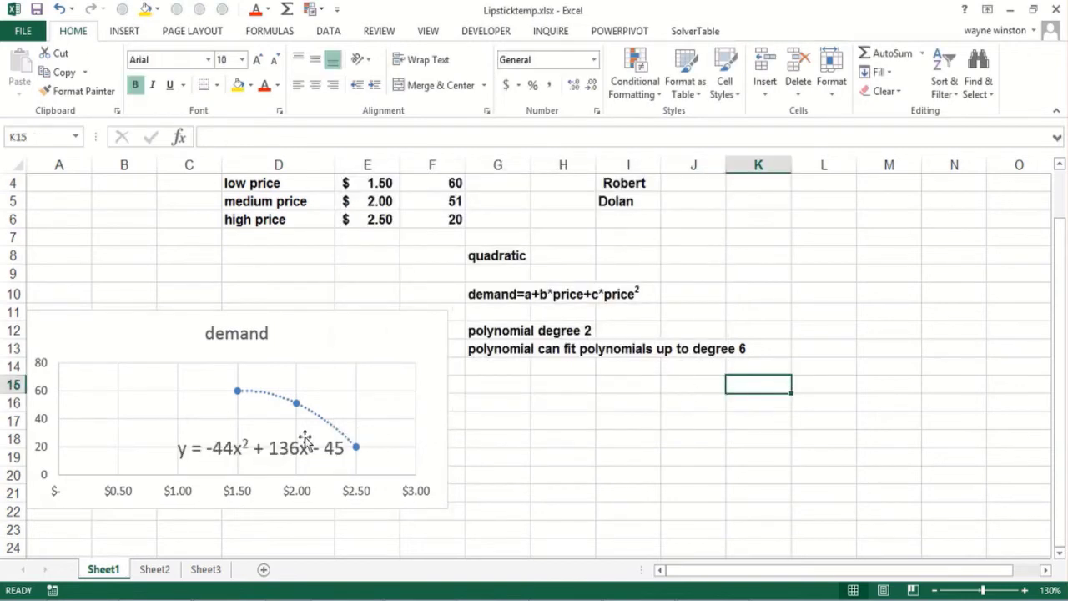
left_click_drag(280, 448, 176, 403)
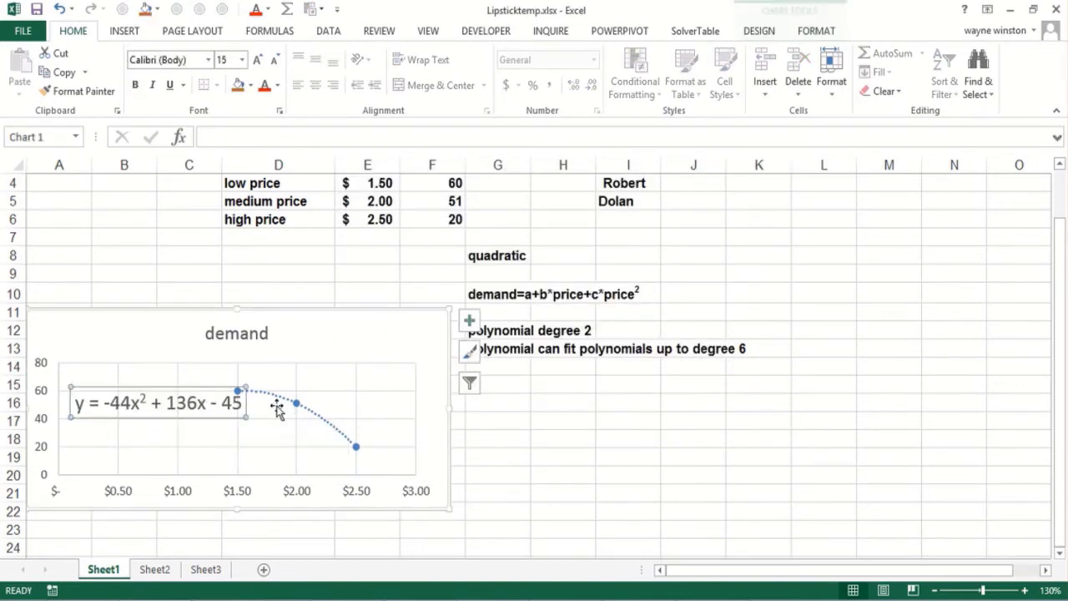
left_click(582, 412)
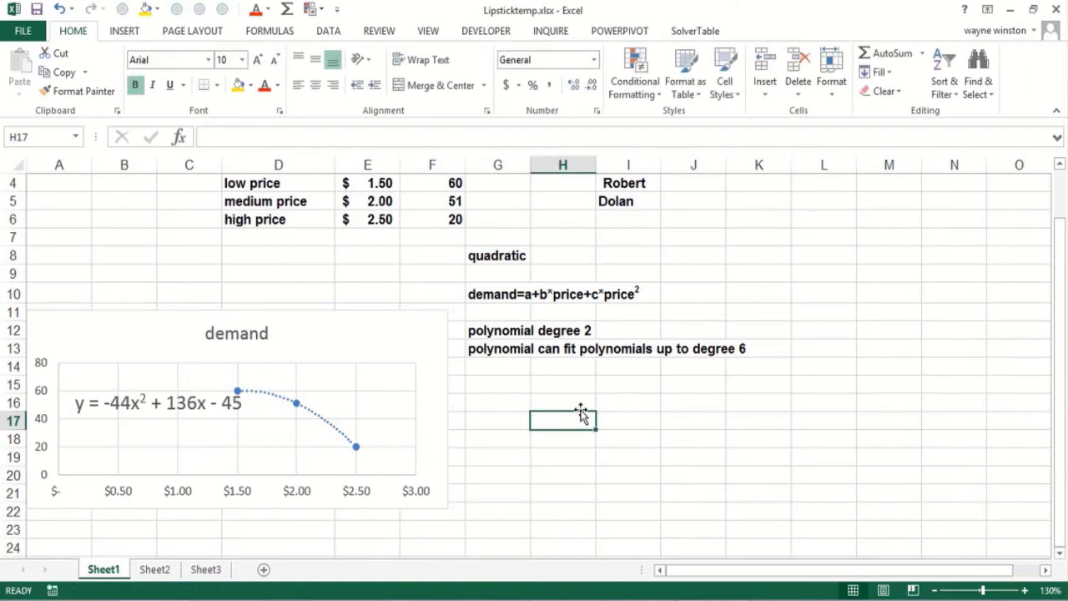
- Enter Demand=-44*Price^2+136*price-45 in H16, headings price and Demand in H18:I18, and 1.5 in H19
left_click(582, 406)
type("Dem")
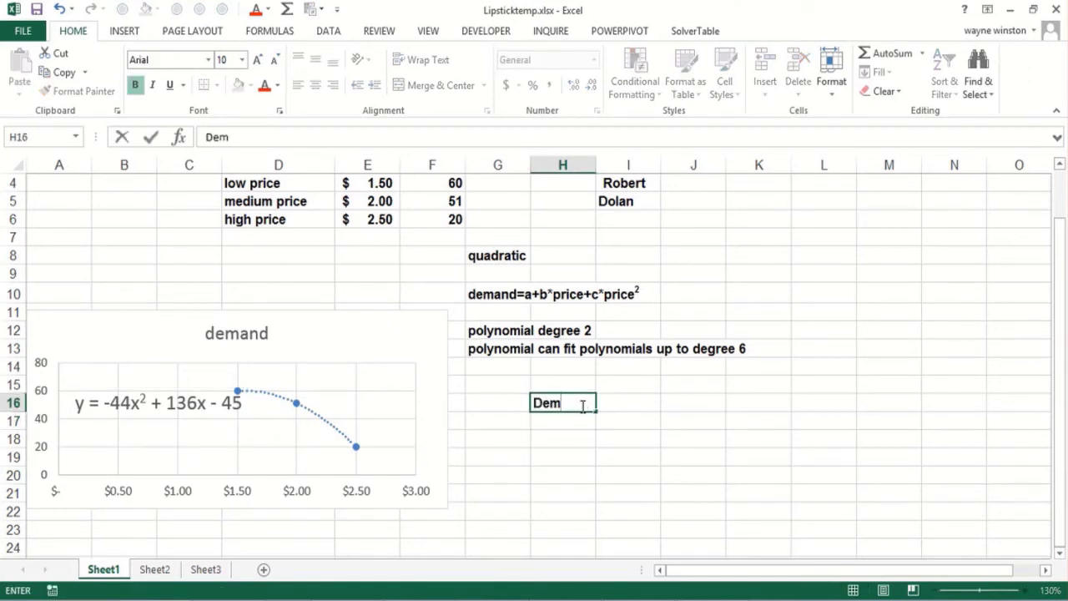
type("and=-44*Pr")
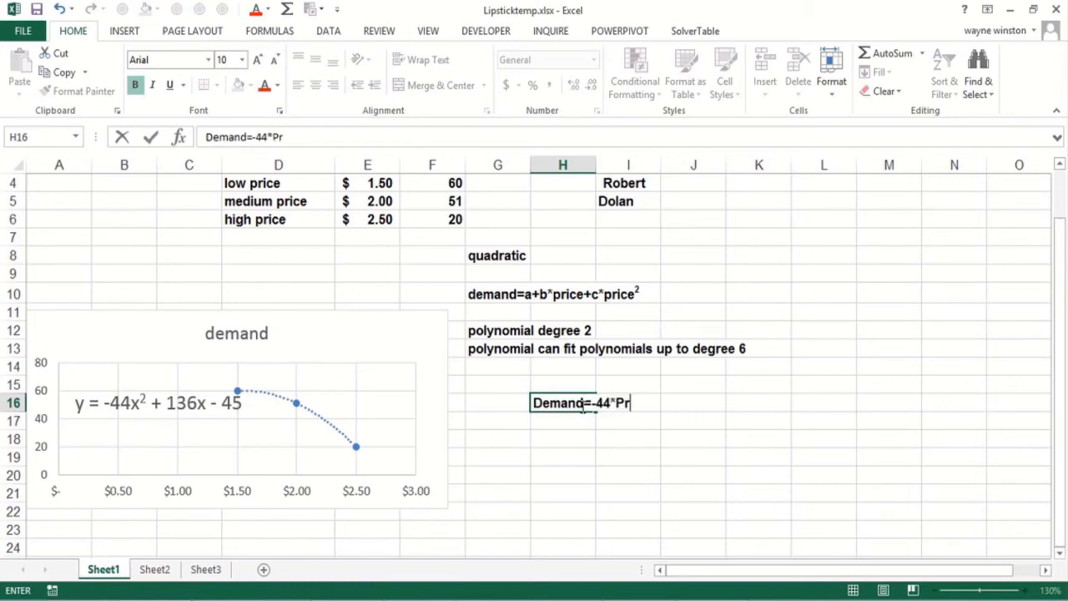
type("ice^2+13")
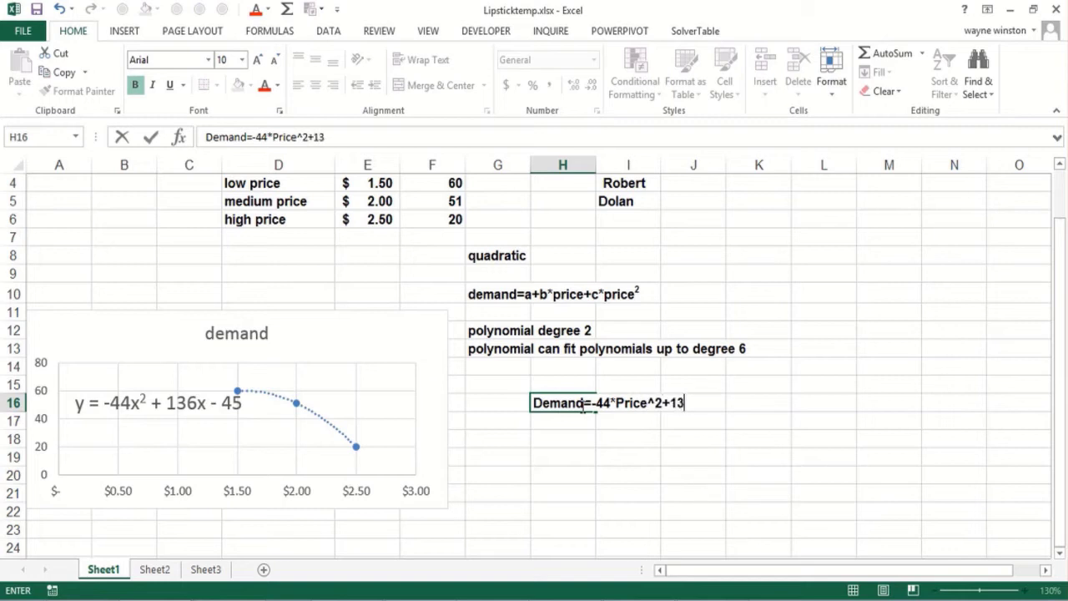
type("6*pric")
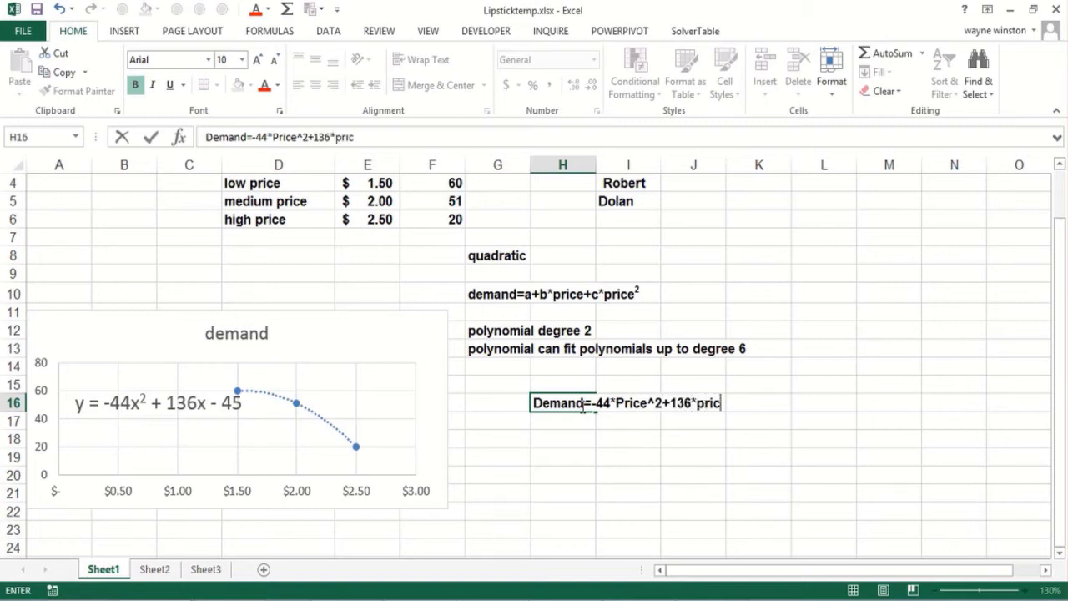
type("e-45")
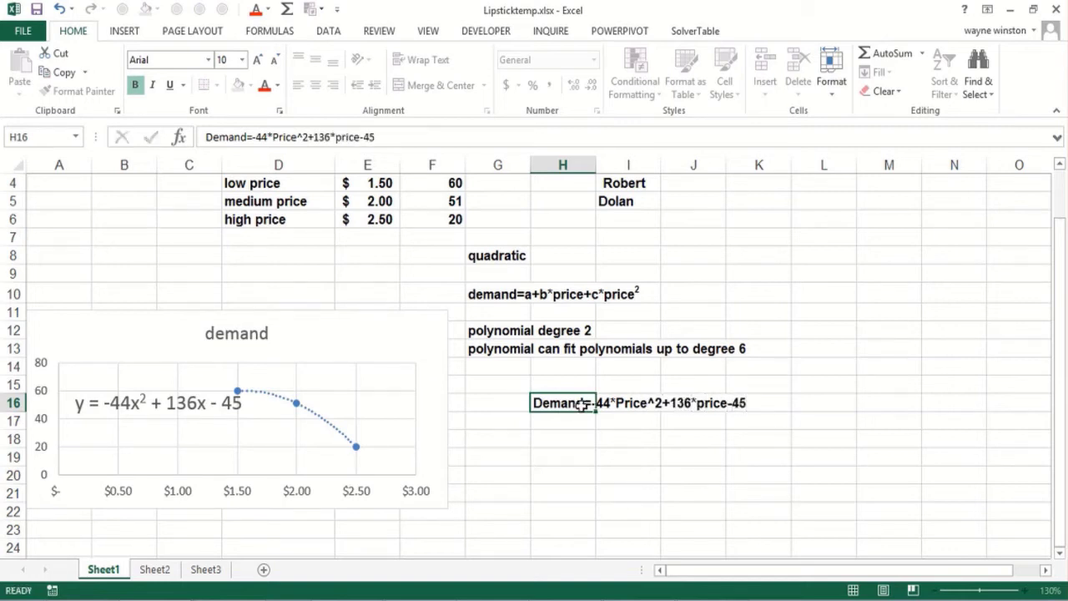
key("Return")
key("Return")
type("pri")
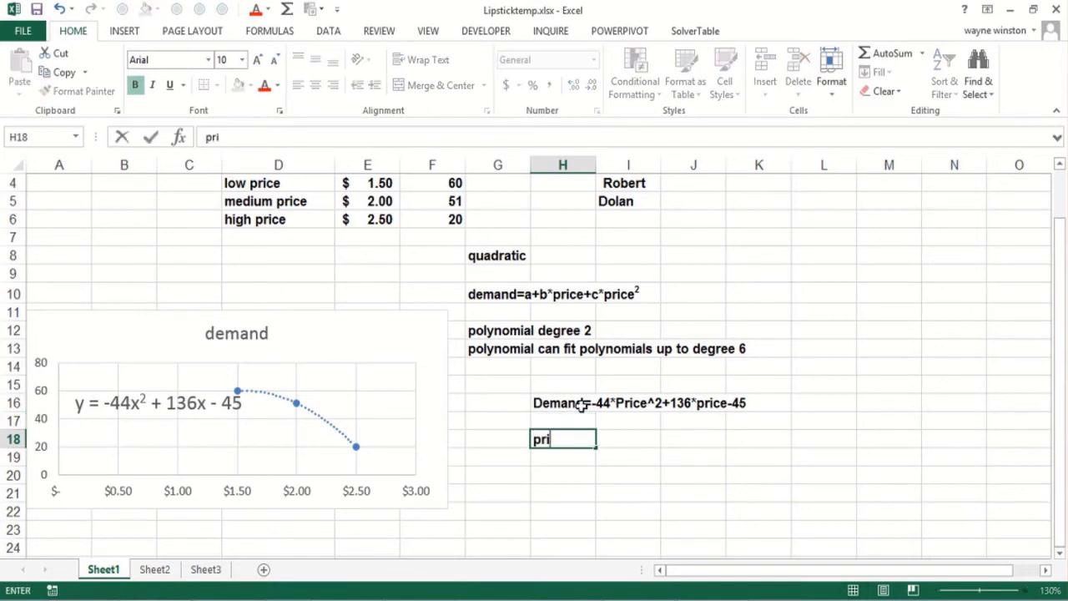
type("ce")
key("Return")
type("1.5")
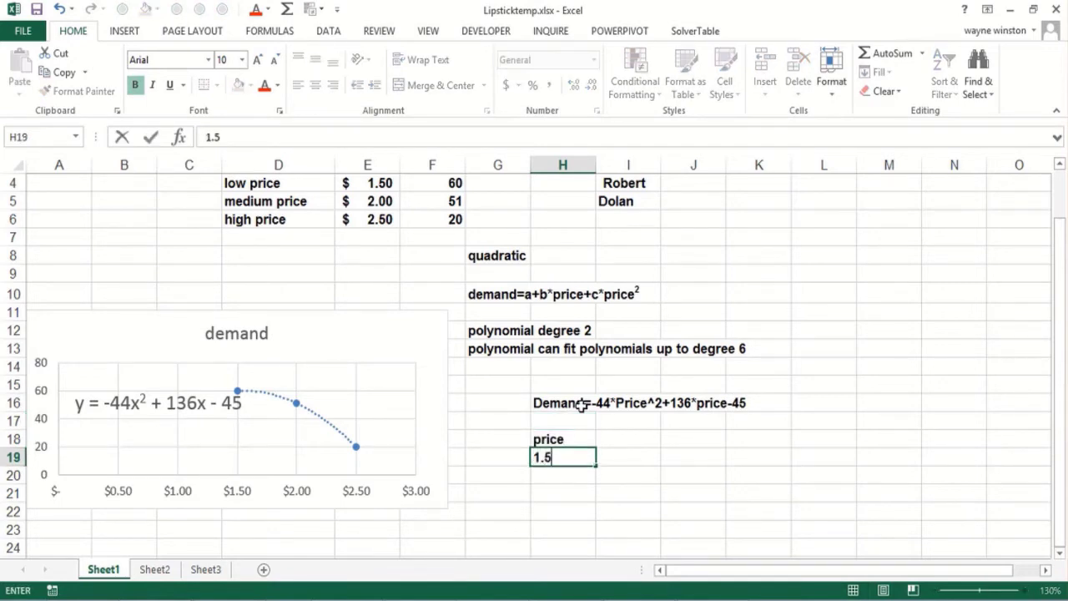
key("Right")
key("Up")
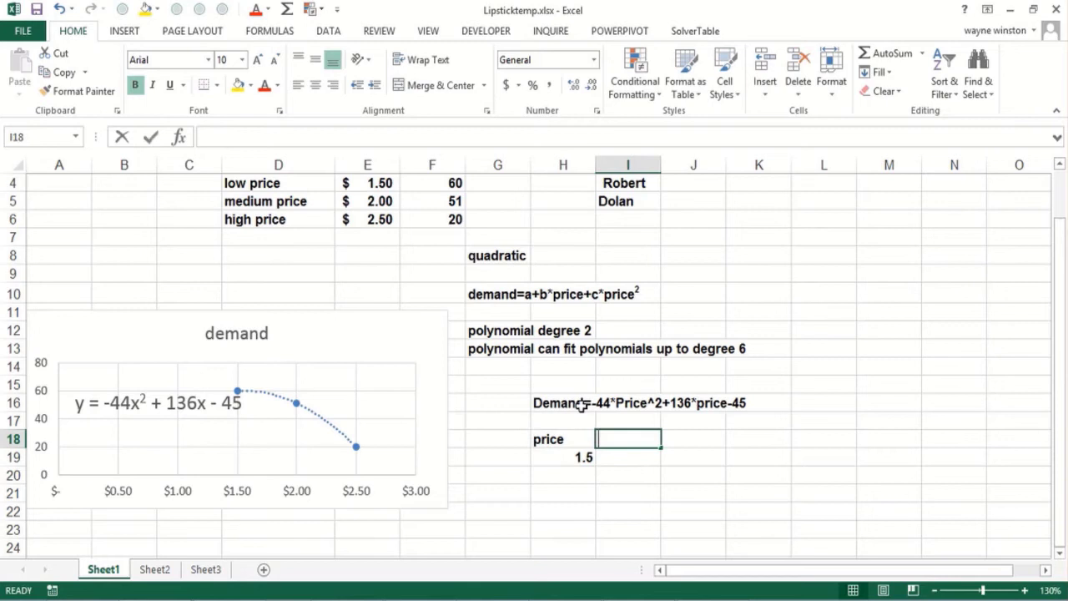
type("Demand")
key("Return")
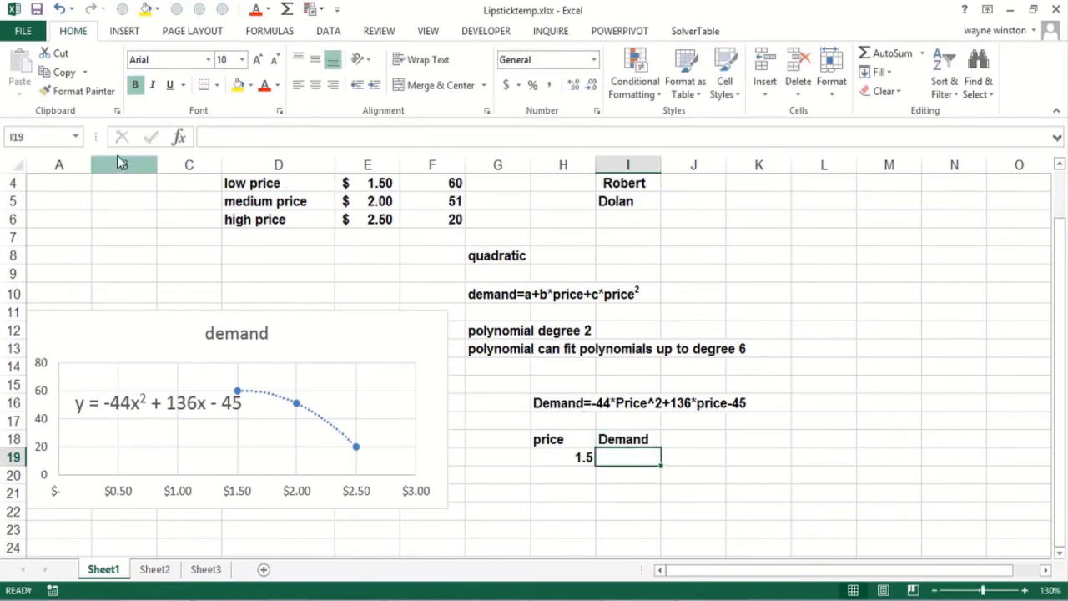
- Enter the formula =-44*H19^2+136*H19-45 in I19 to compute demand from the price
left_click(75, 138)
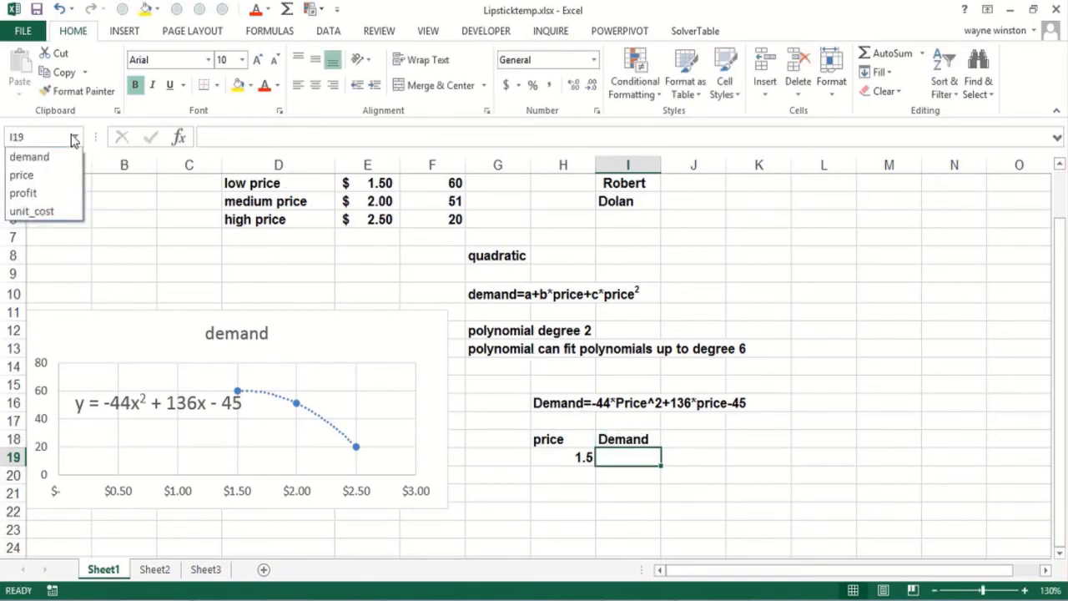
left_click(169, 248)
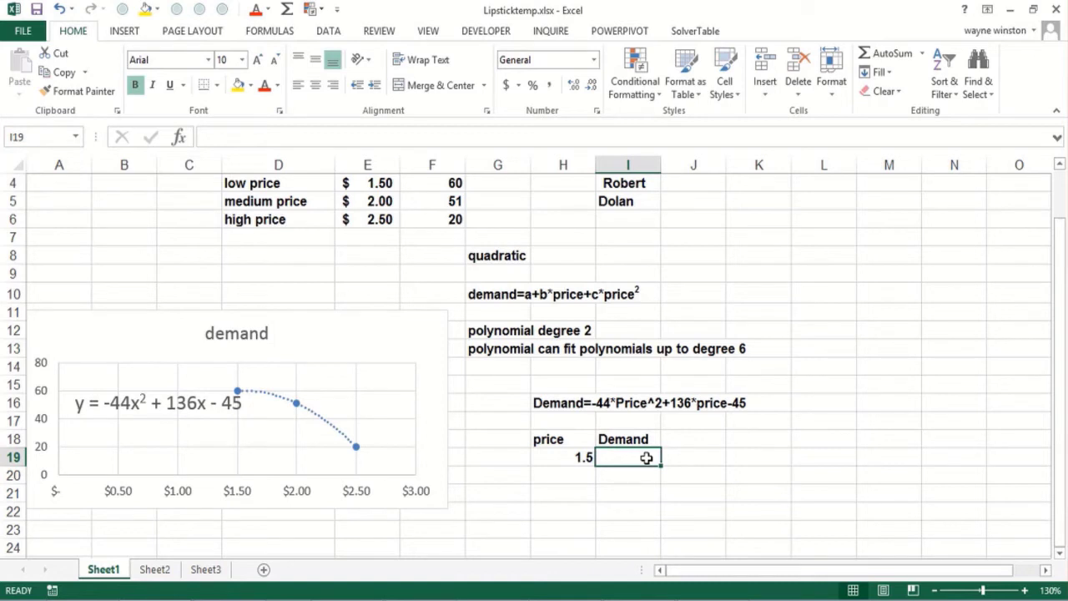
type("=-44")
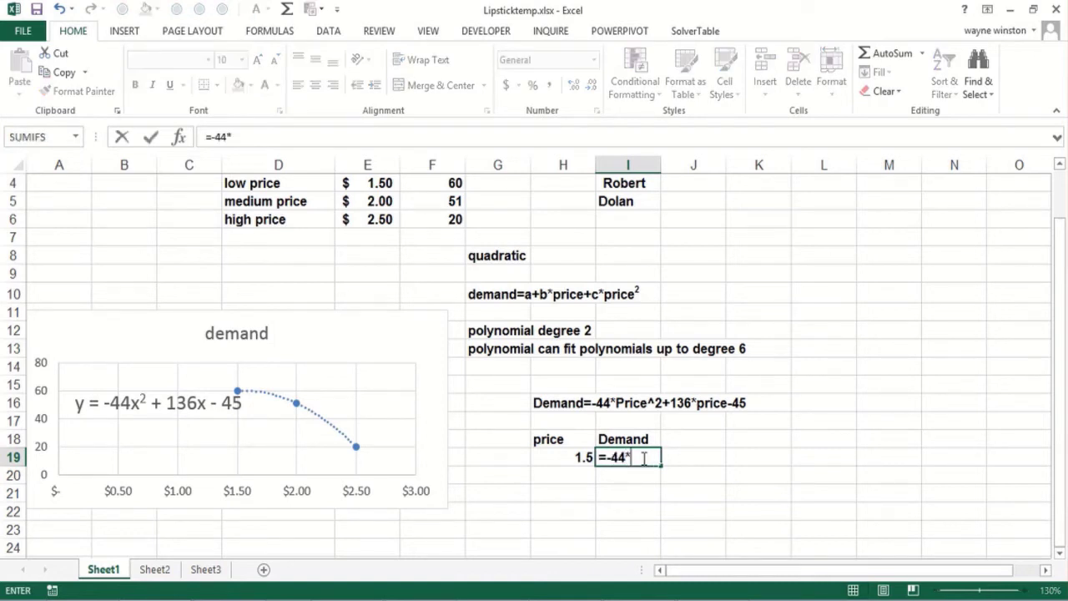
type("*")
left_click(538, 456)
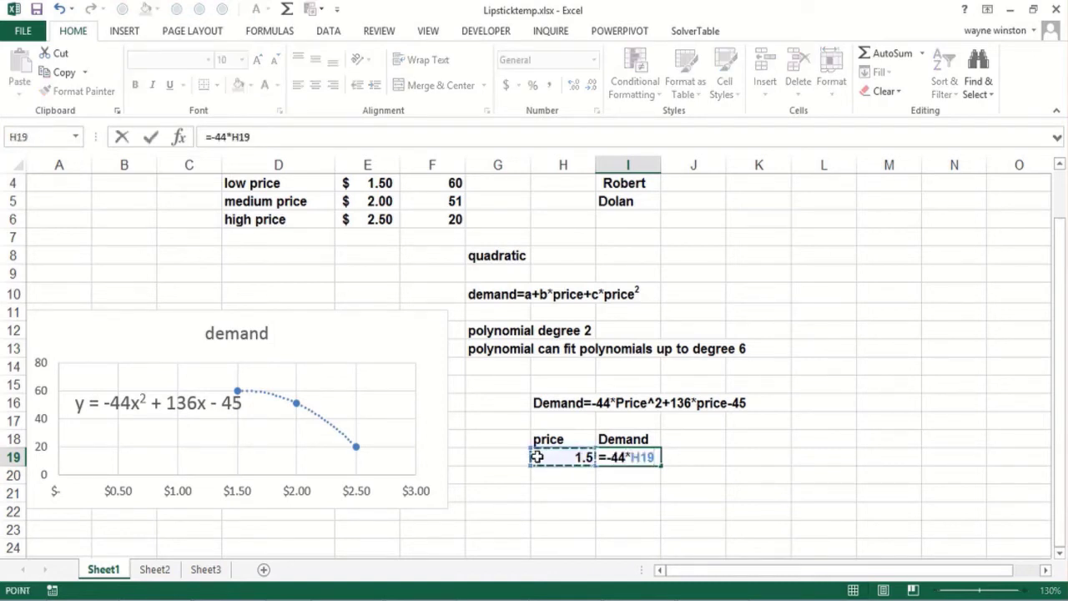
type("^2")
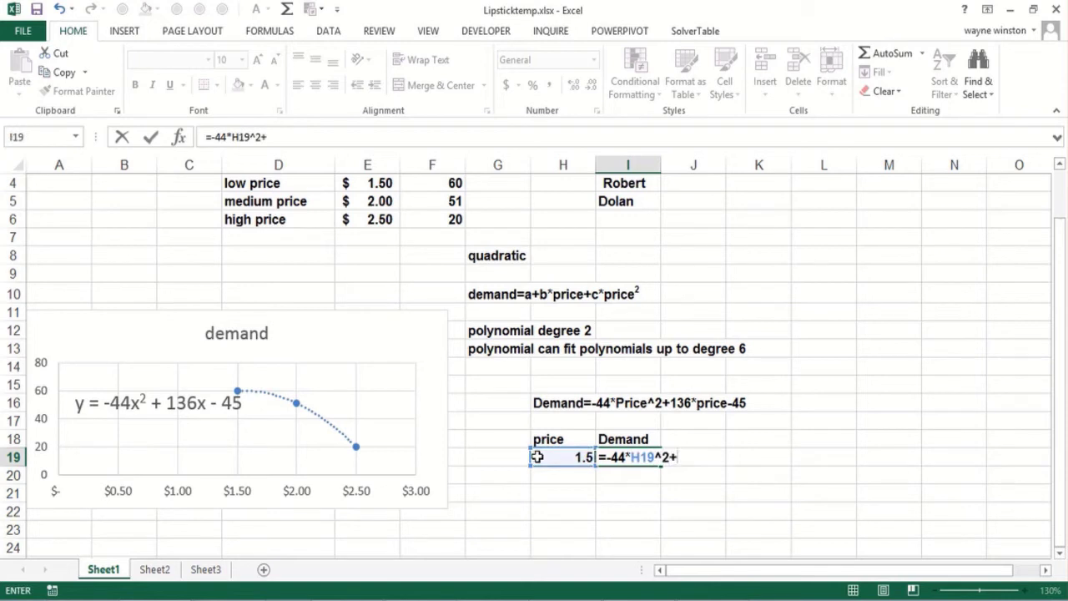
type("+136*")
left_click(539, 456)
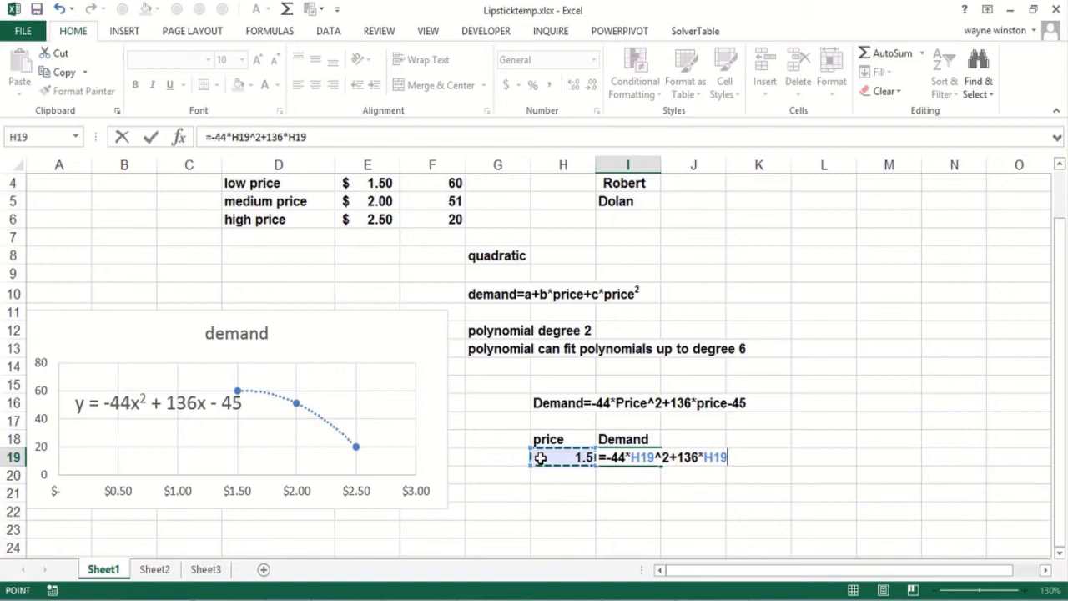
type("-45")
key("Return")
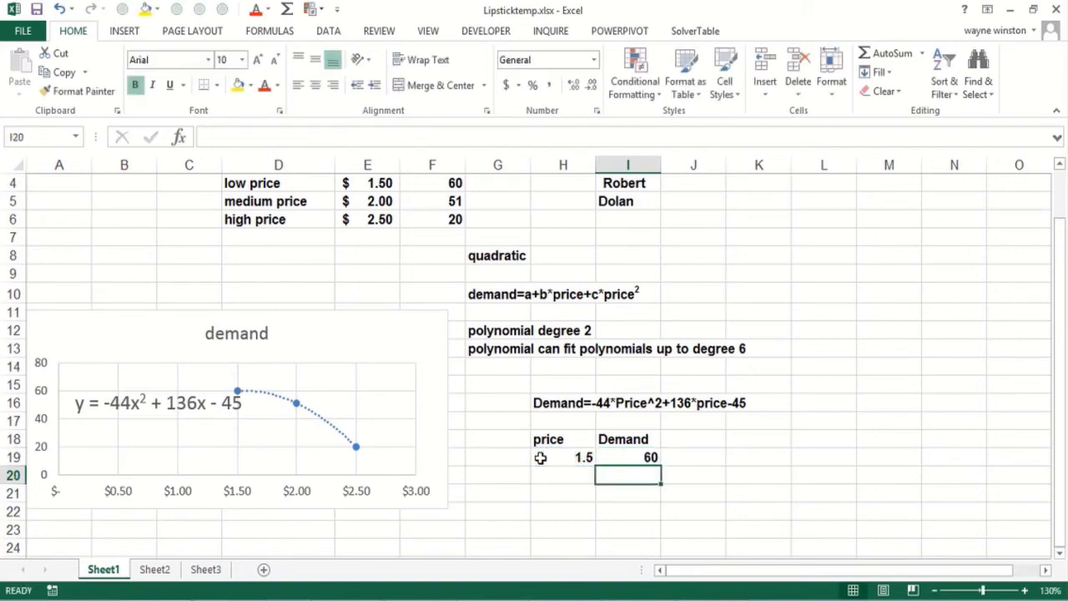
- Try prices 2, 2.5, 2.4 and finally 1.6 in H19 to watch demand recalculate
left_click(540, 458)
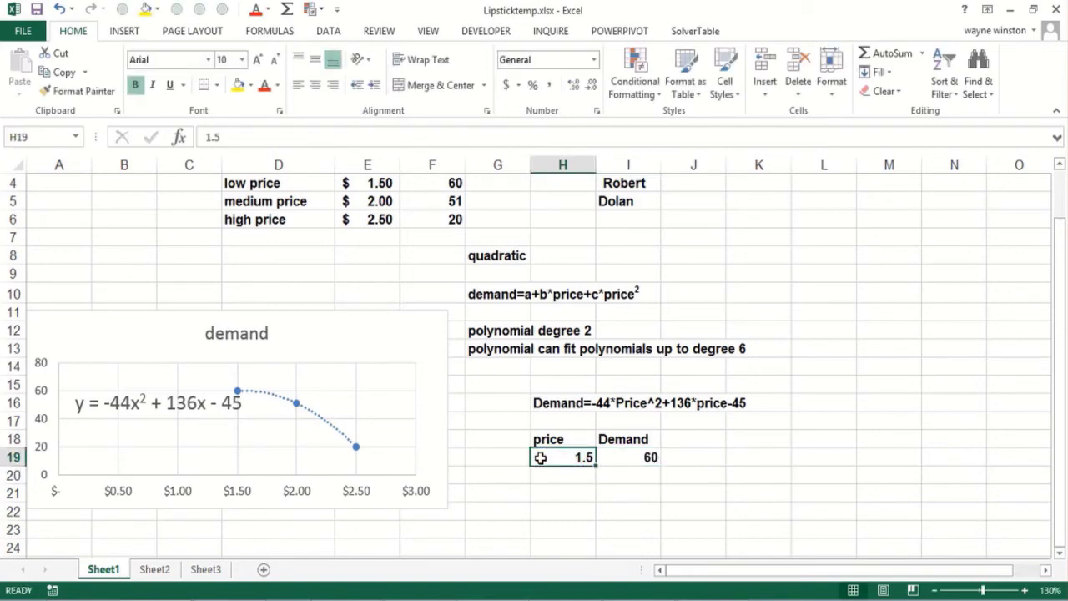
type("2")
key("Return")
left_click(540, 458)
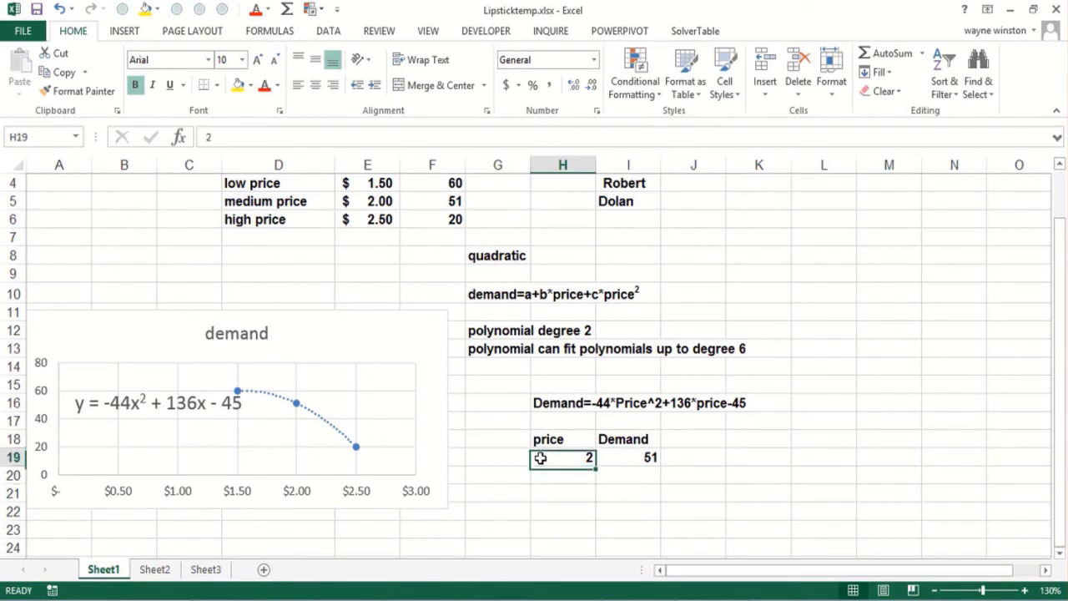
type("2.5")
key("Return")
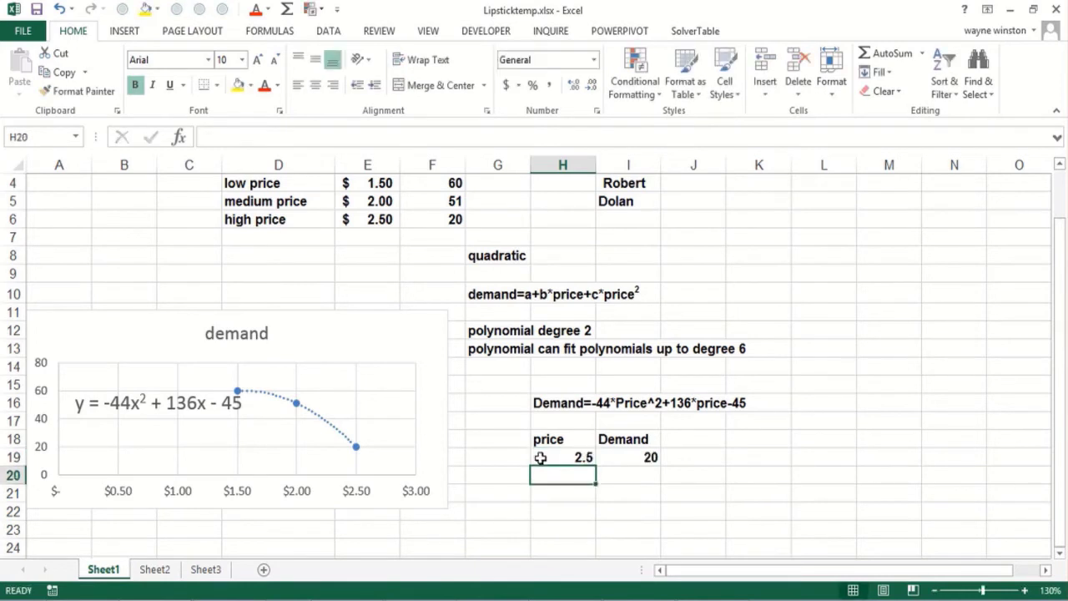
left_click(540, 457)
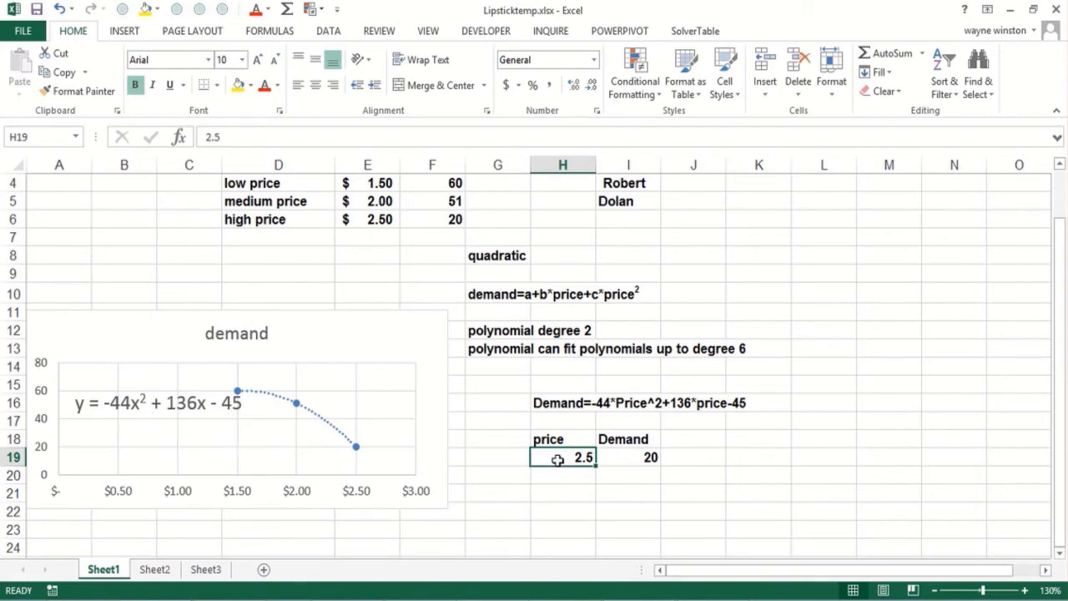
type("2.4")
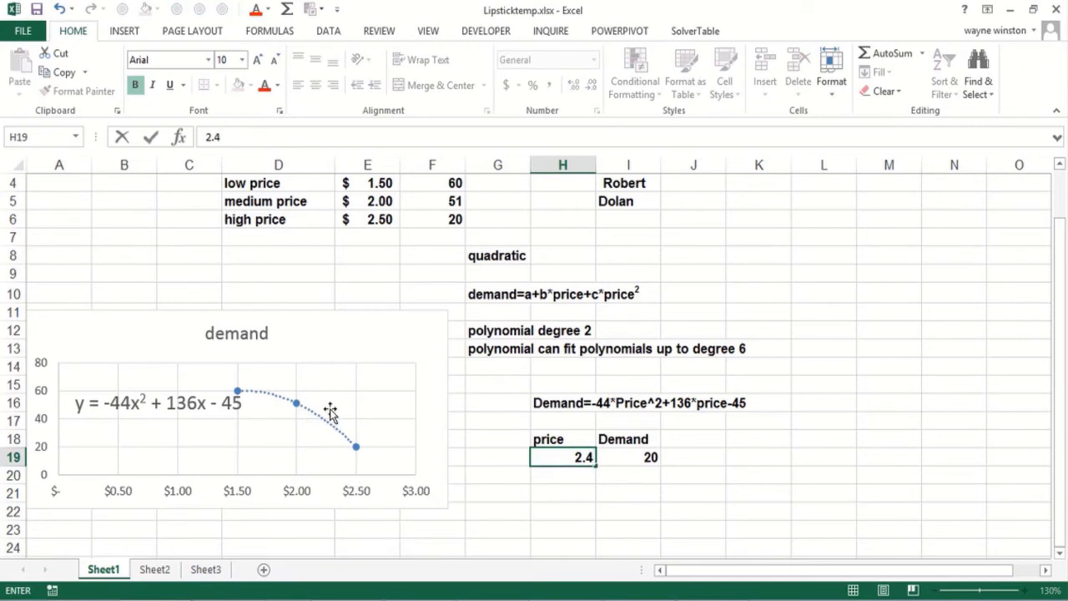
key("Return")
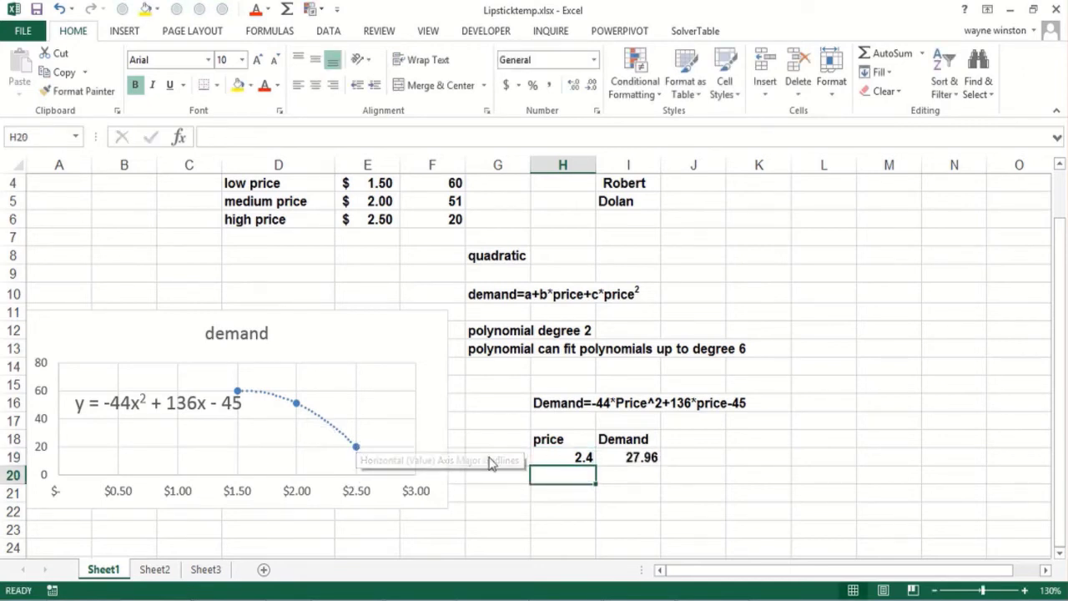
left_click(567, 451)
type("1.")
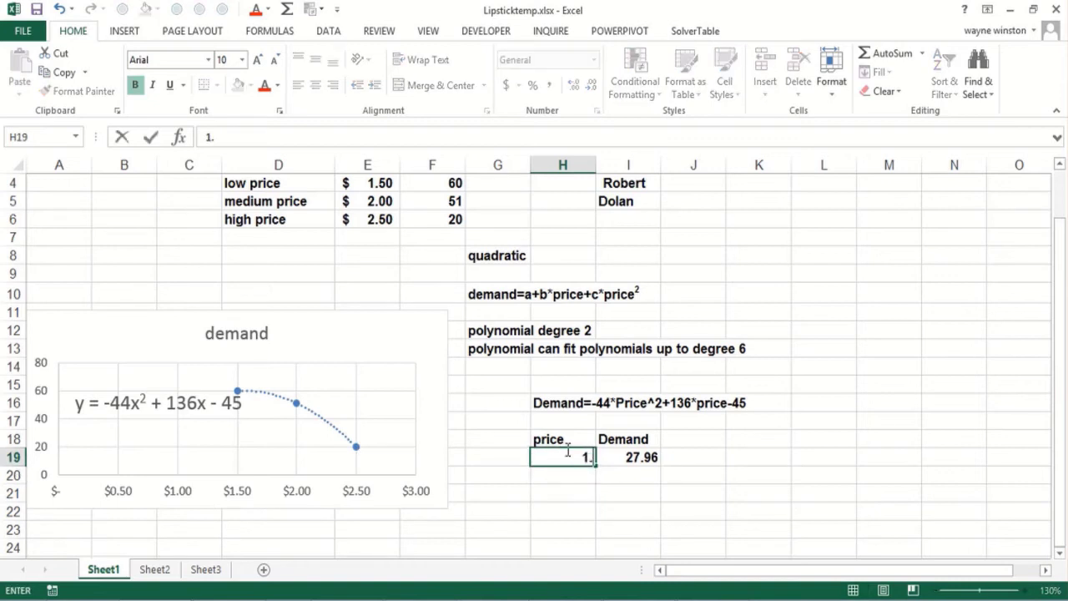
type("6")
key("Return")
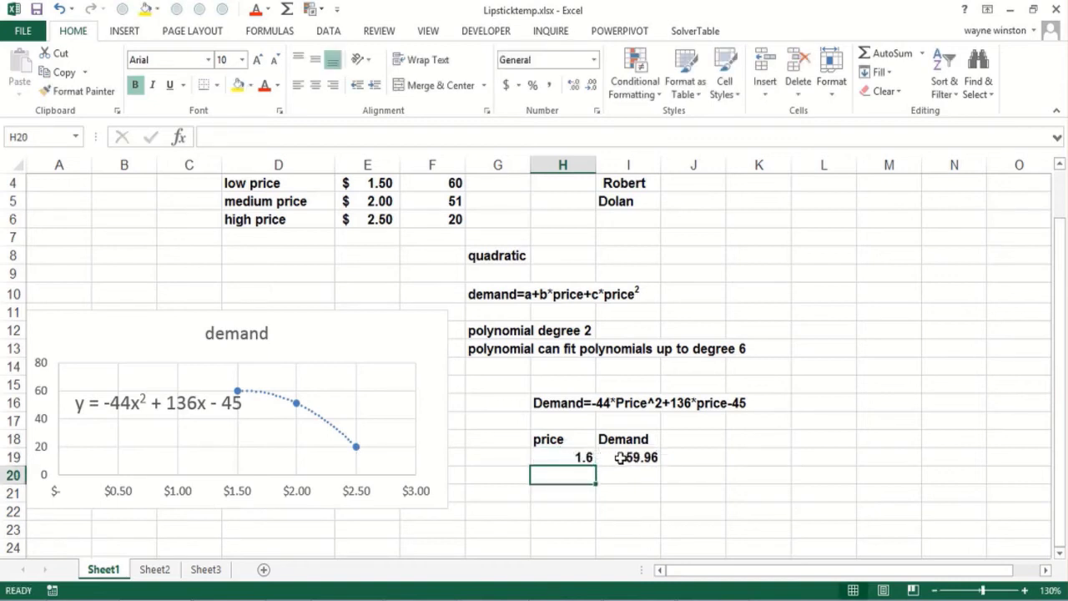
- Open Amazon results for the author's books, including Microsoft Excel 2019 Data Analysis and Business Modeling
left_click(620, 458)
left_click(543, 511)
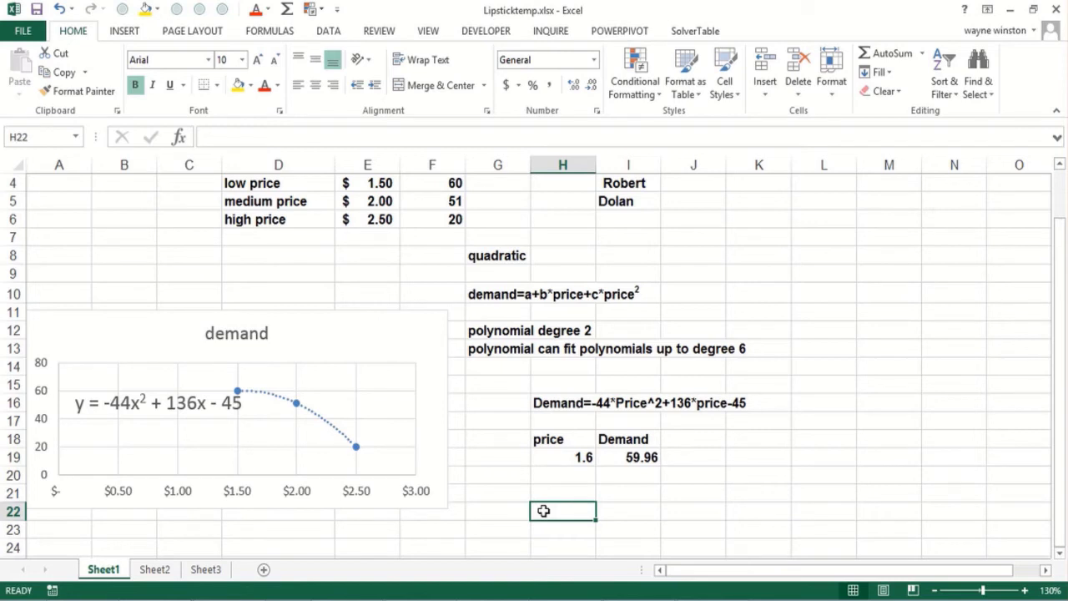
left_click(507, 467)
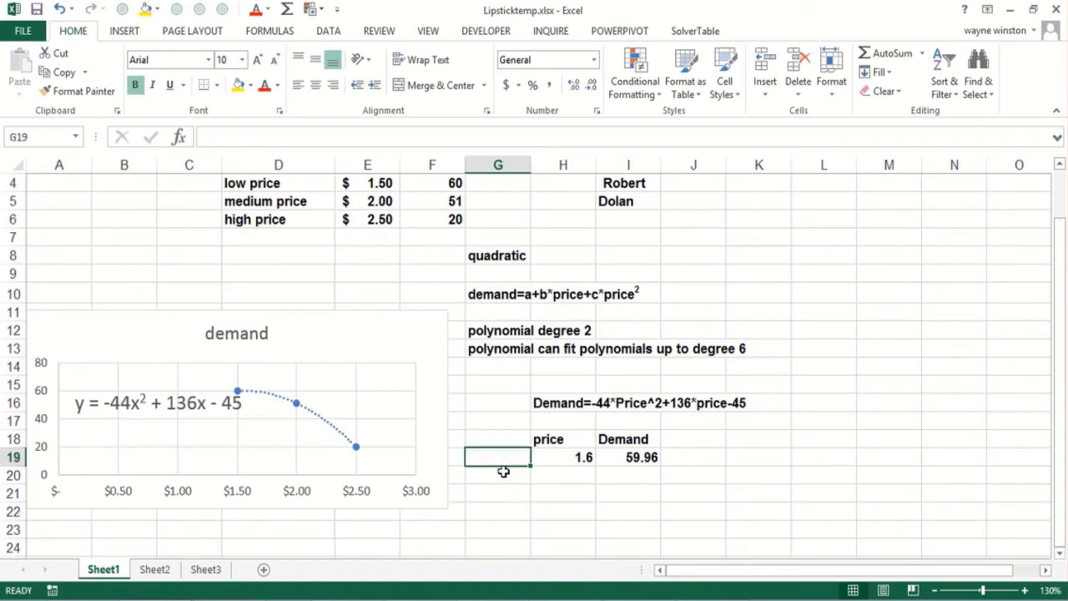
left_click(503, 472)
left_click(504, 490)
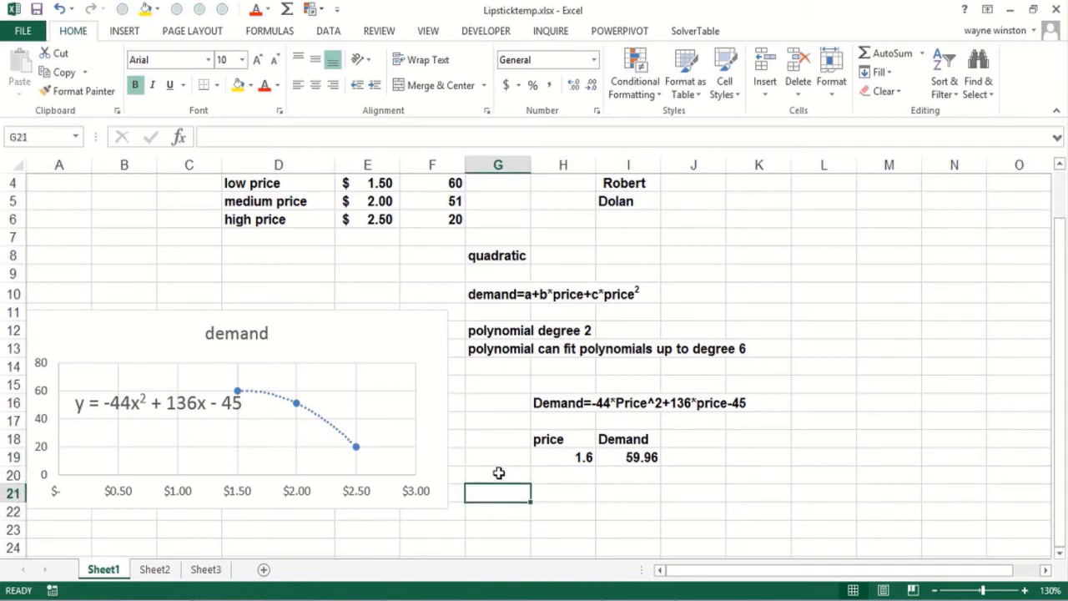
left_click(498, 473)
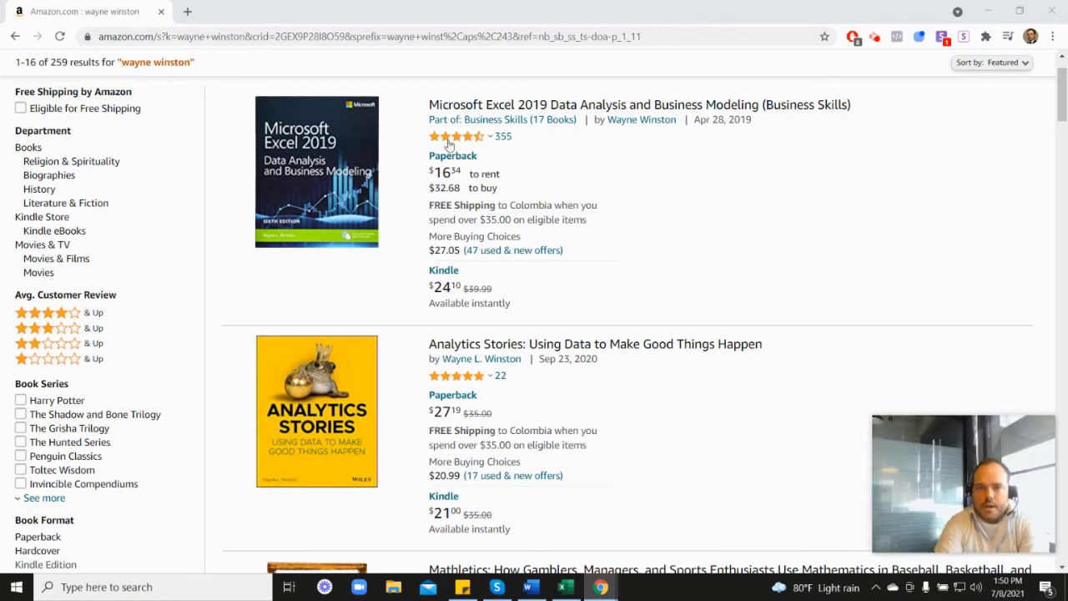
- Browse Amazon's results for the author's books, including Analytics Stories ($27.19) and Mathletics ($17.94)
mouse_move(457, 143)
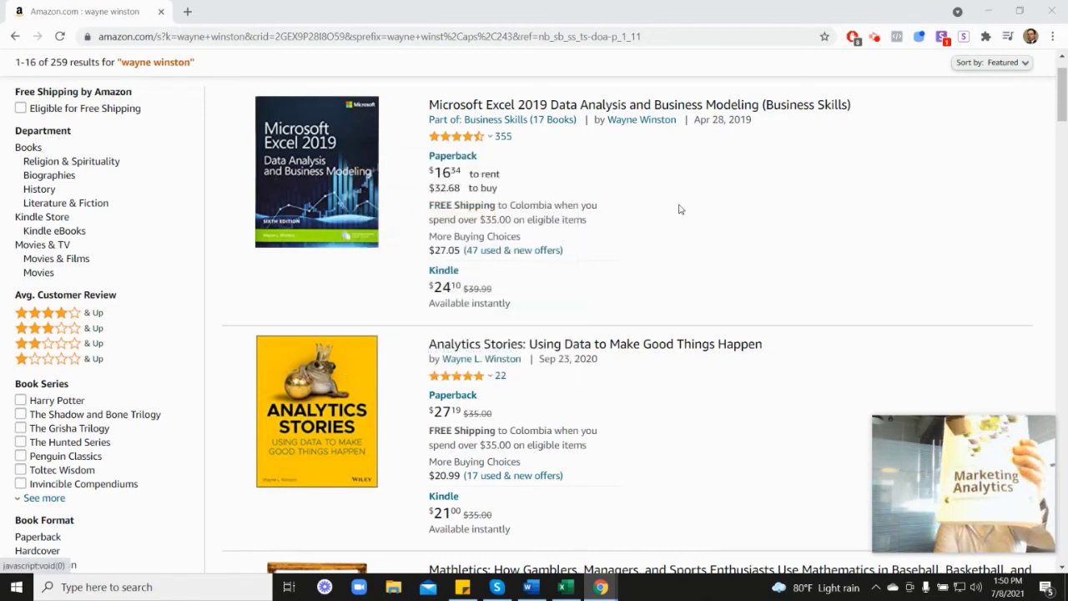
scroll(932, 334, "down", 6)
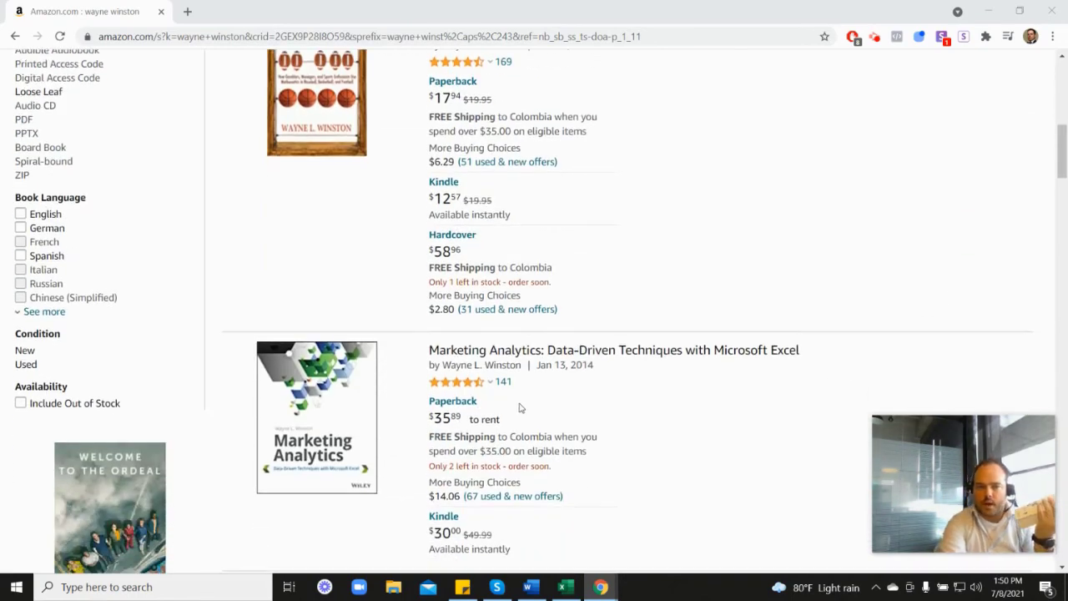
mouse_move(470, 313)
scroll(621, 317, "up", 3)
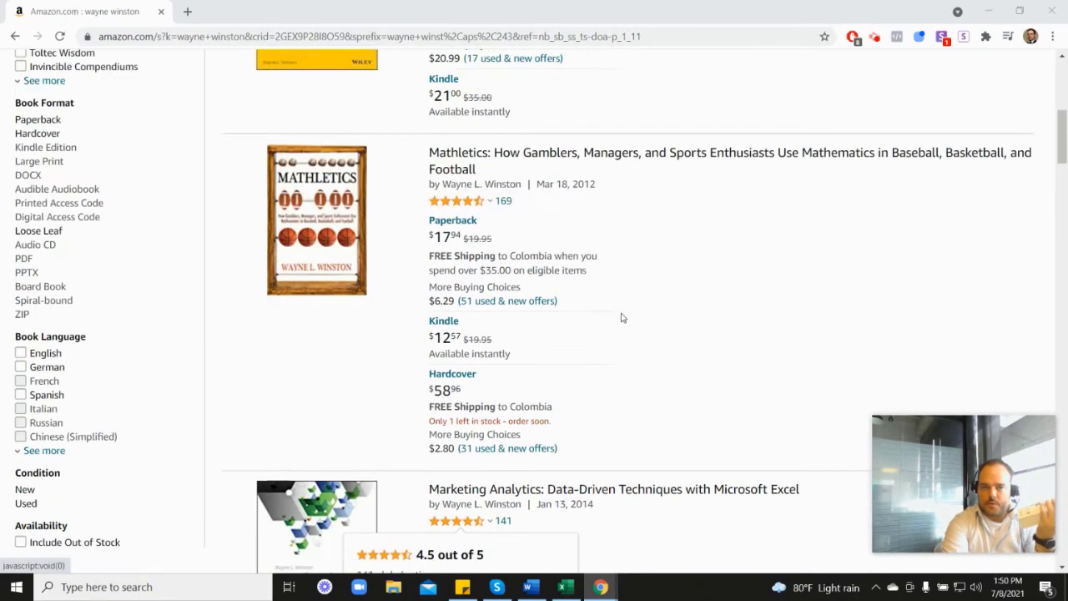
scroll(621, 317, "up", 3)
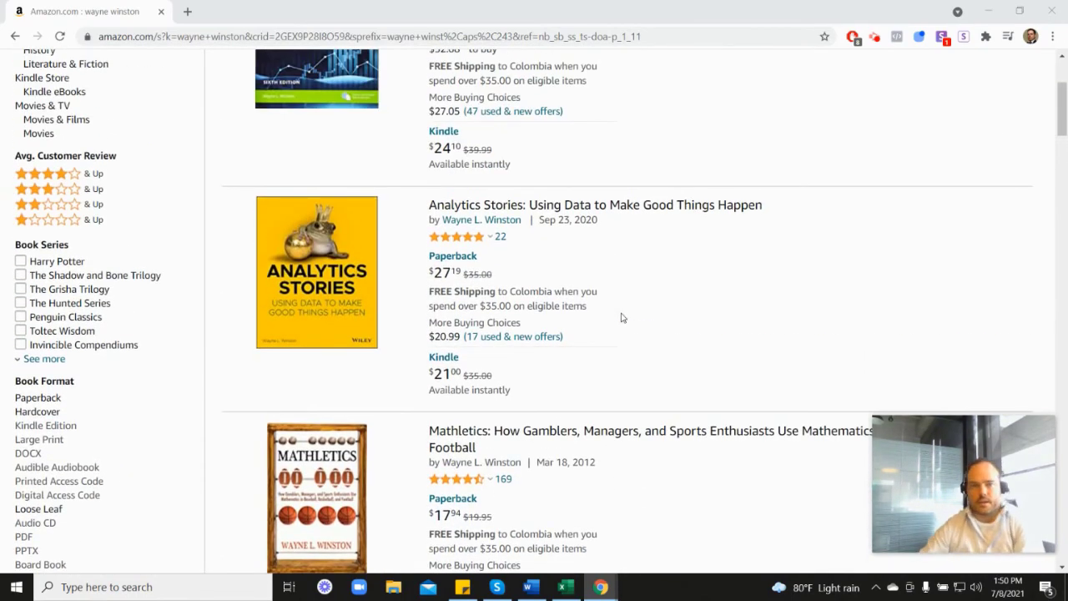